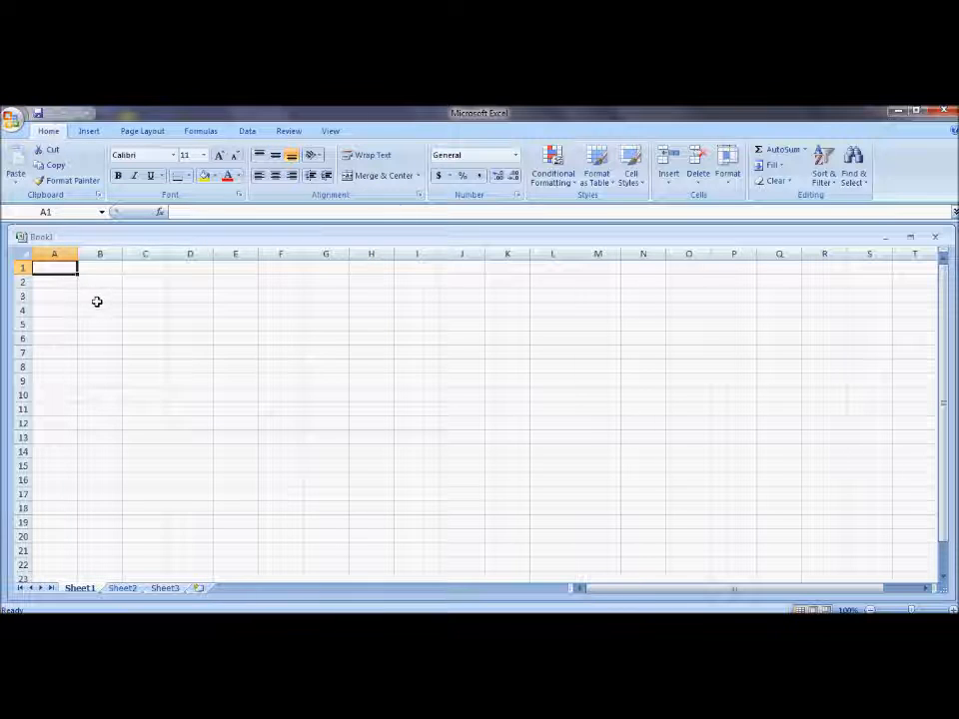
- Enter the numbers 45, 10, 16 and 19.3 down column B in cells B3 to B6
left_click(99, 297)
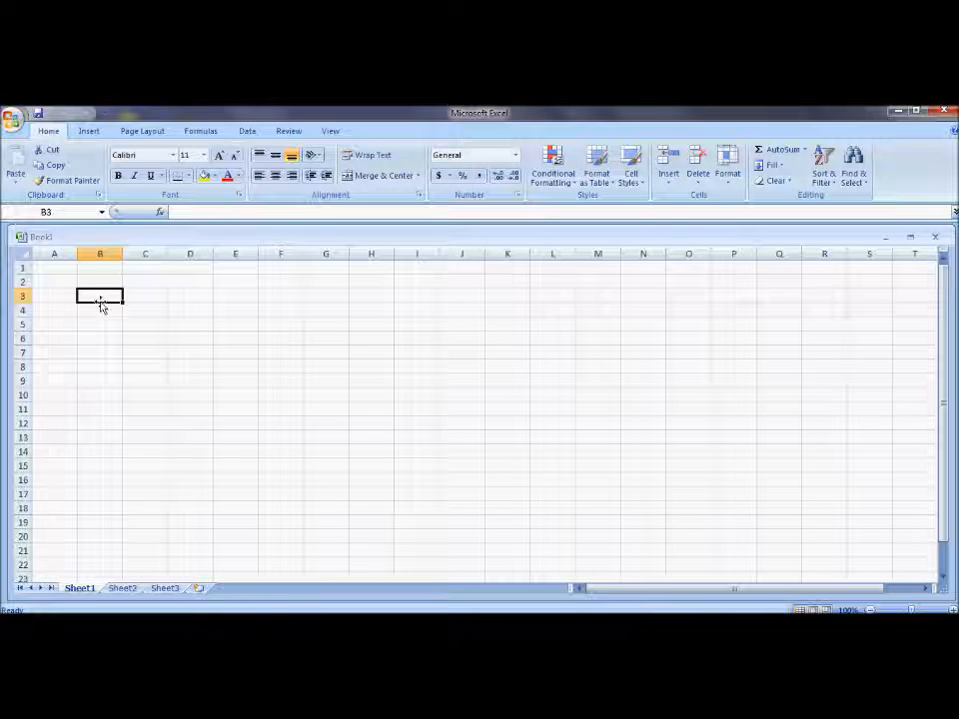
type("45")
key("Return")
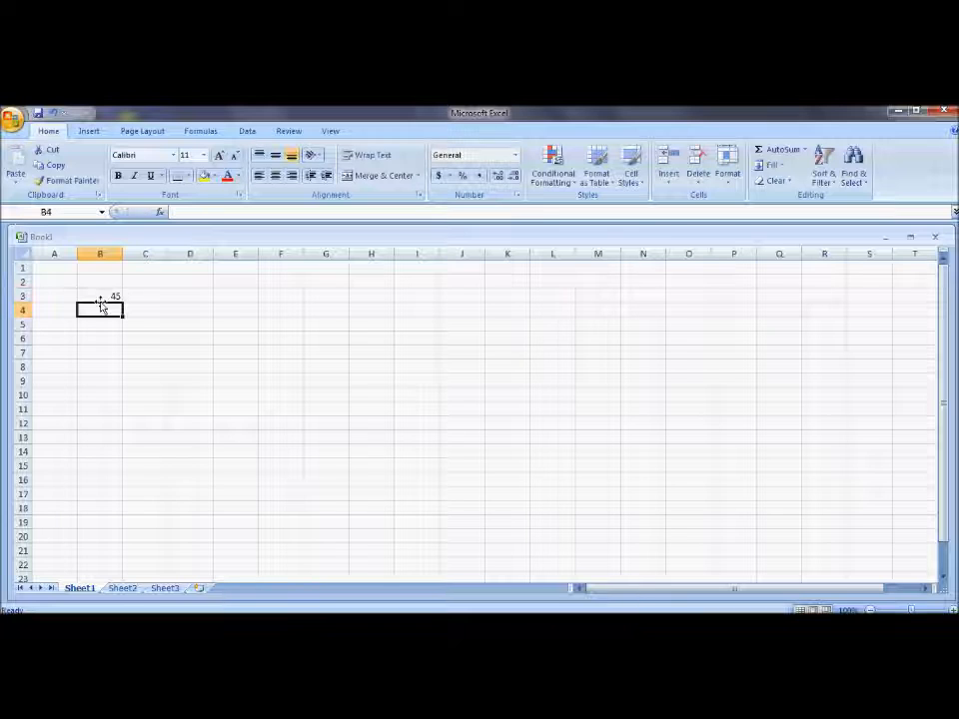
type("10")
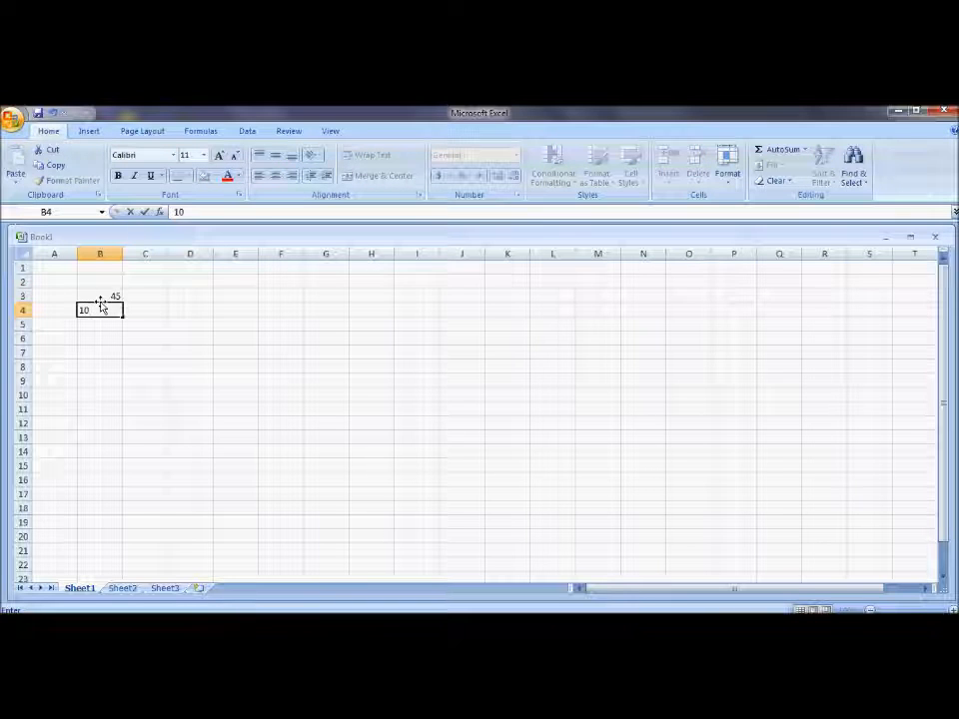
key("Return")
type("16")
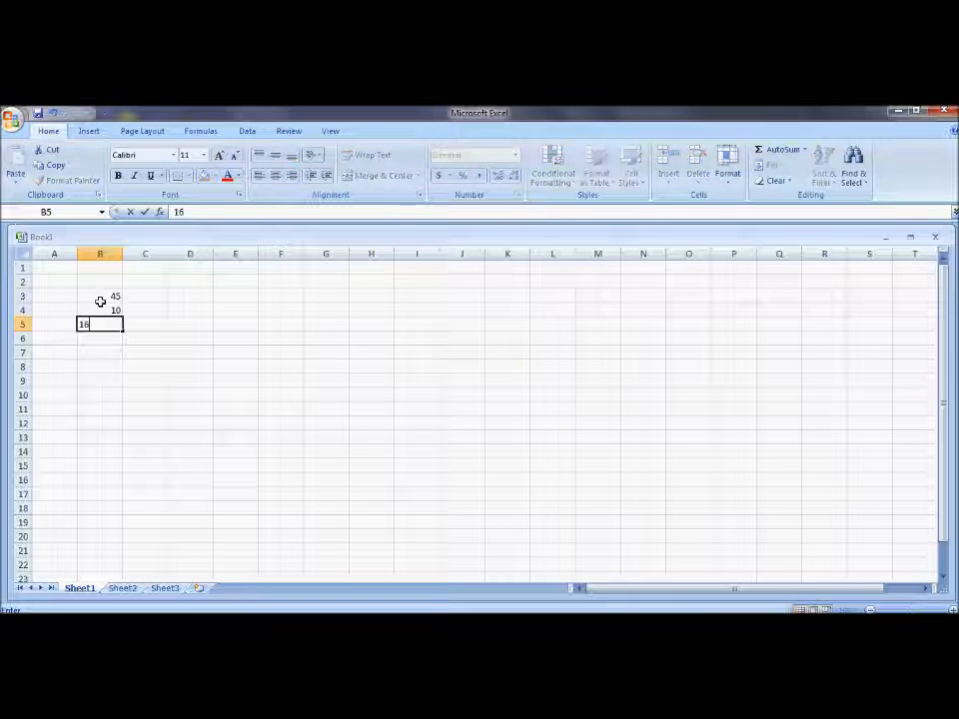
key("Return")
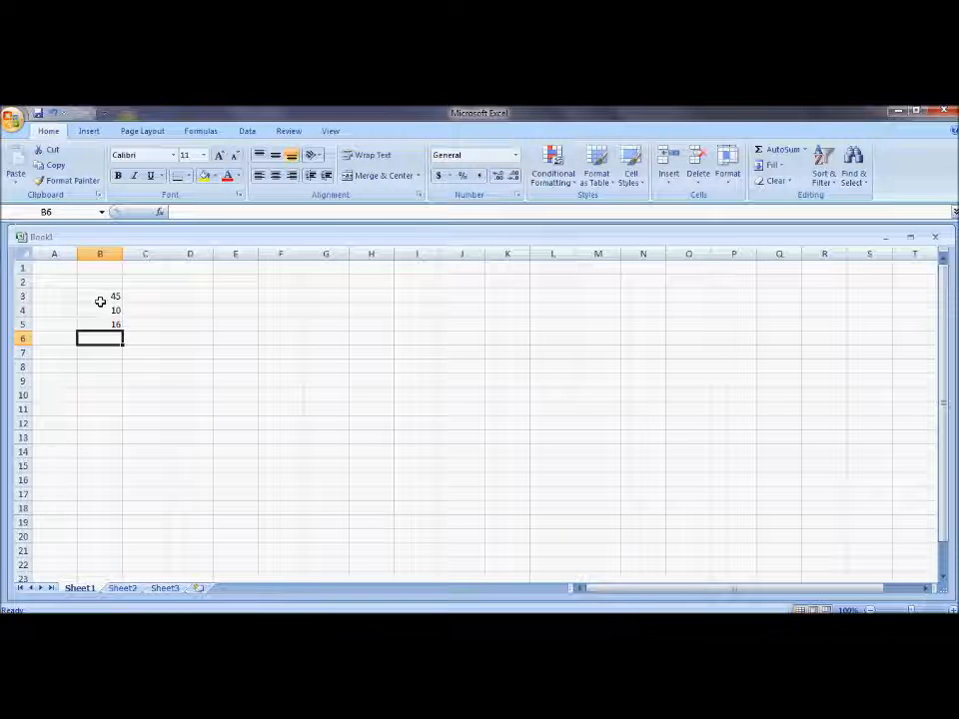
type("19")
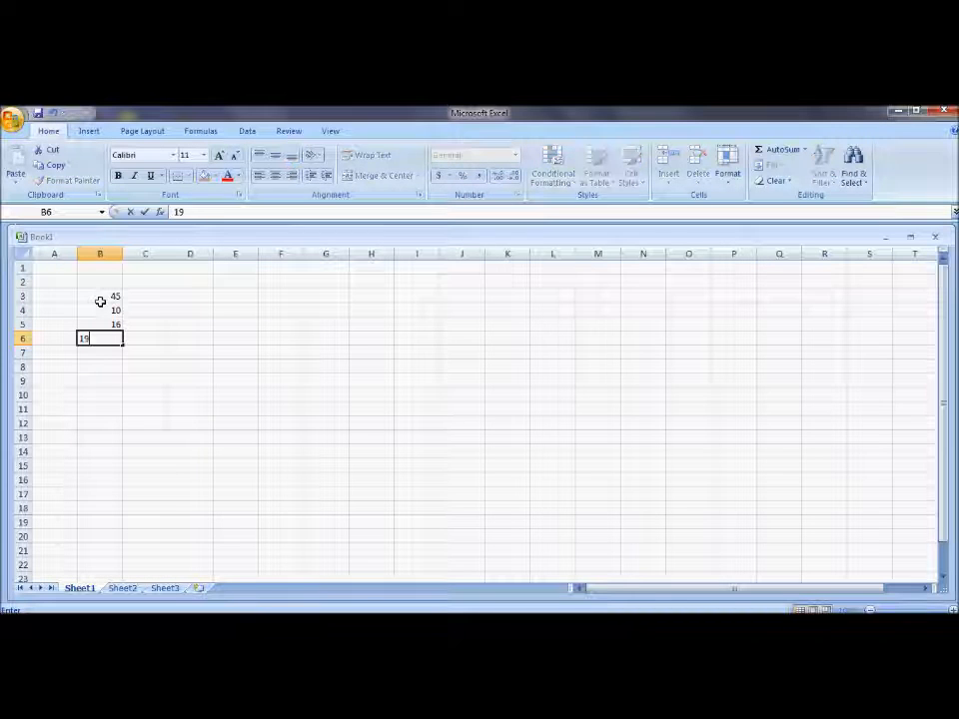
type(".3")
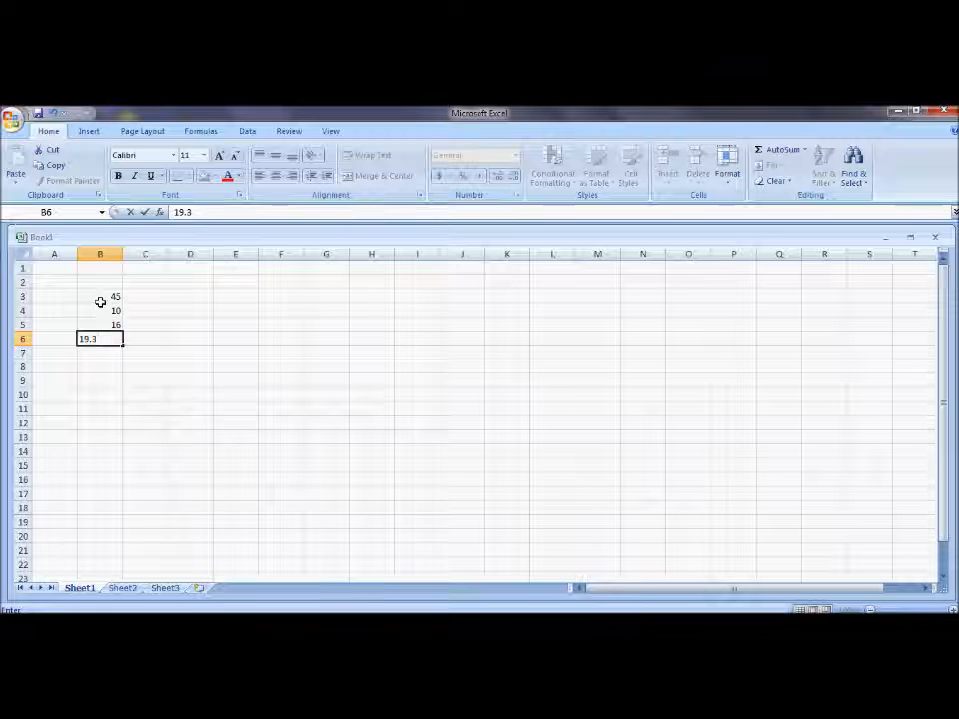
key("Return")
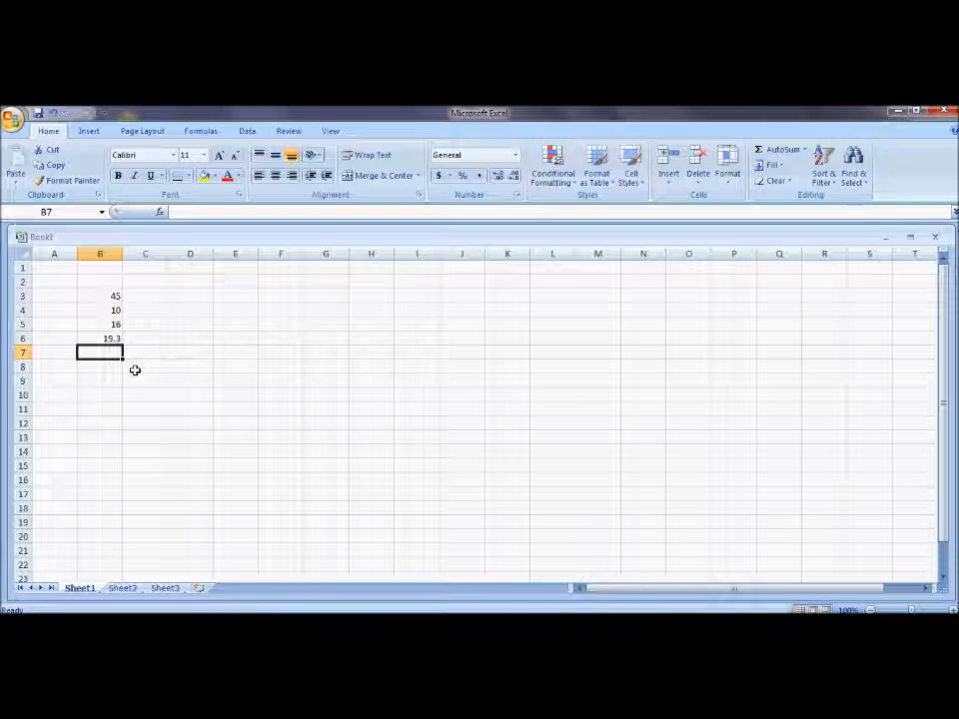
- Total the four numbers in cell B7 by writing the formula =sum(B3:B6), viewing the suggested SUM functions along the way
type("=")
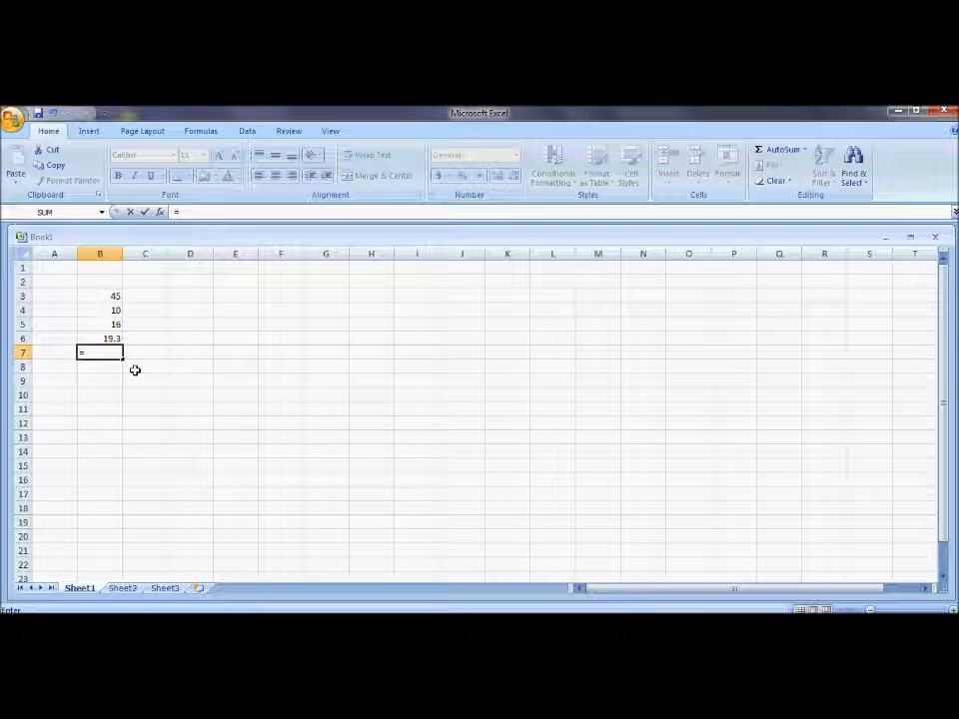
type("sum")
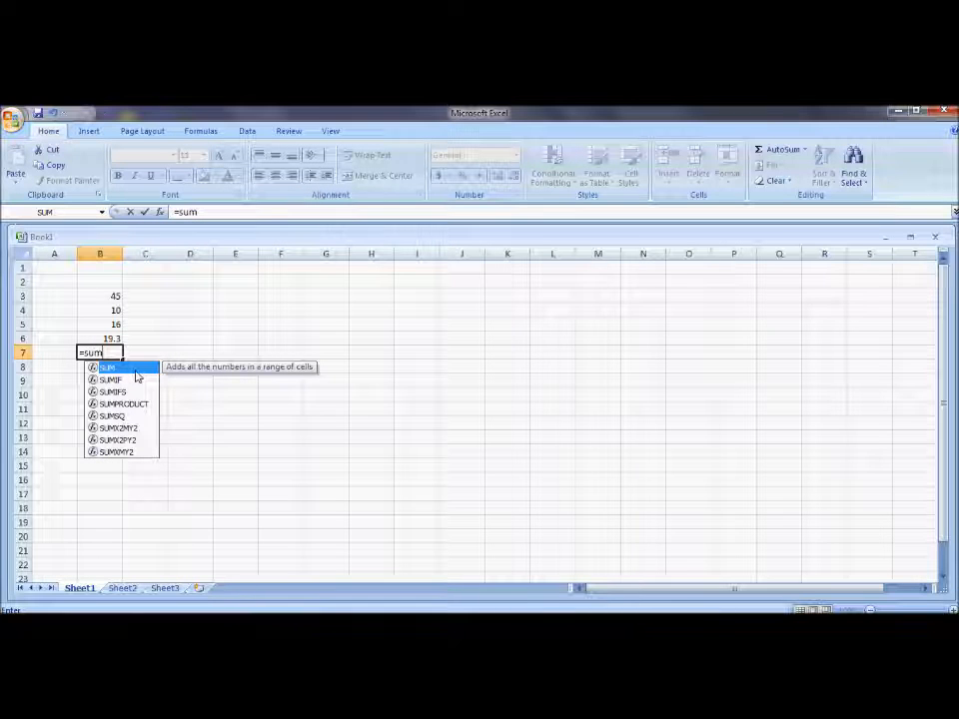
key("Down")
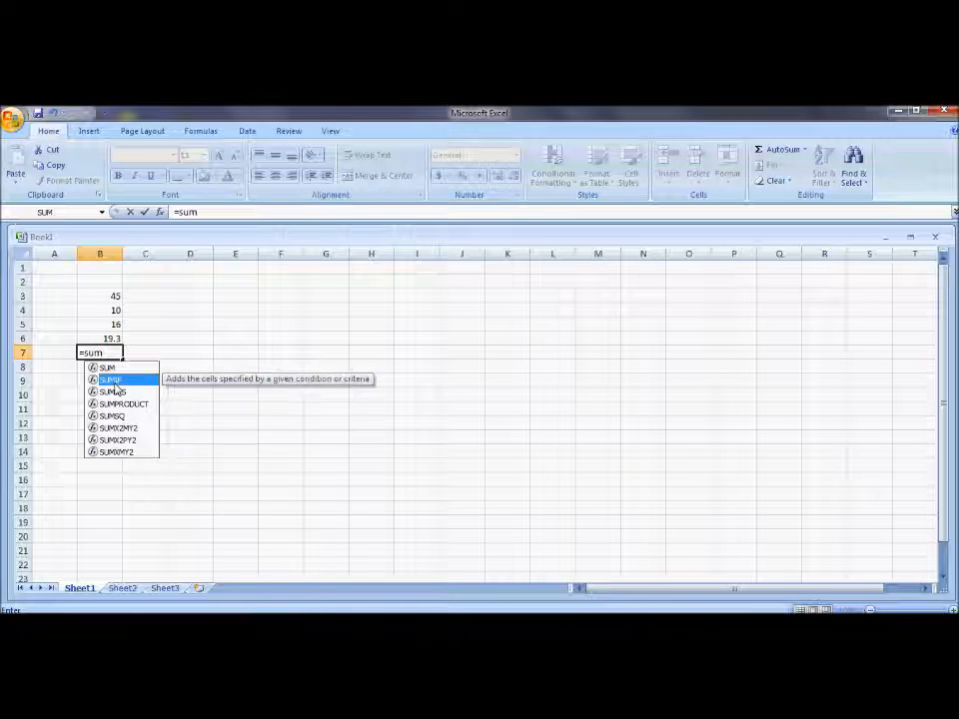
key("Down")
key("Down")
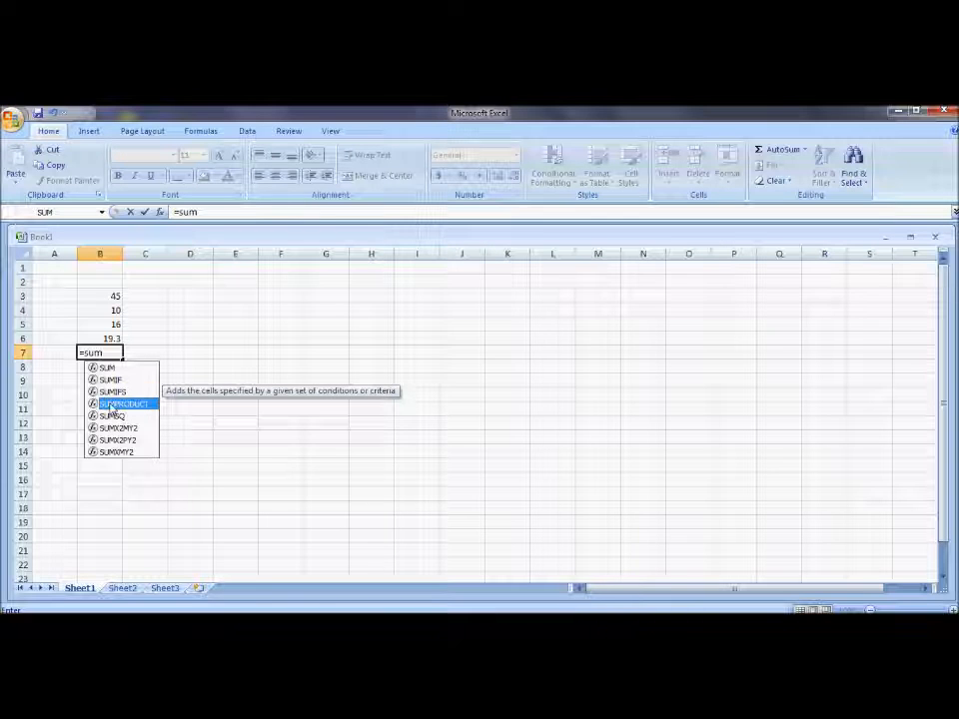
key("Down")
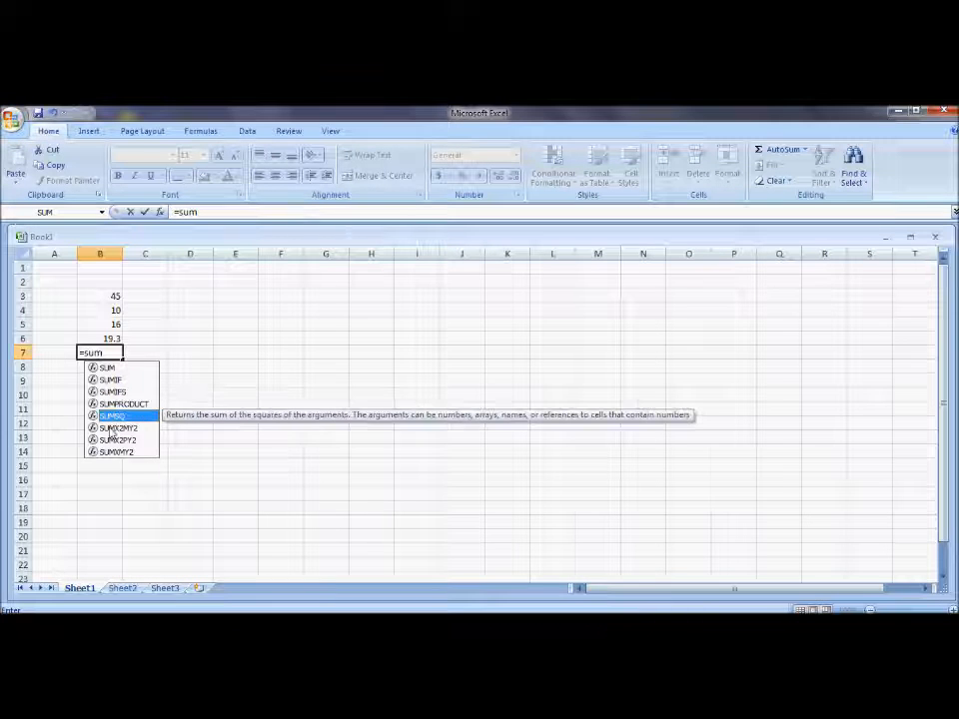
key("Down")
key("Down")
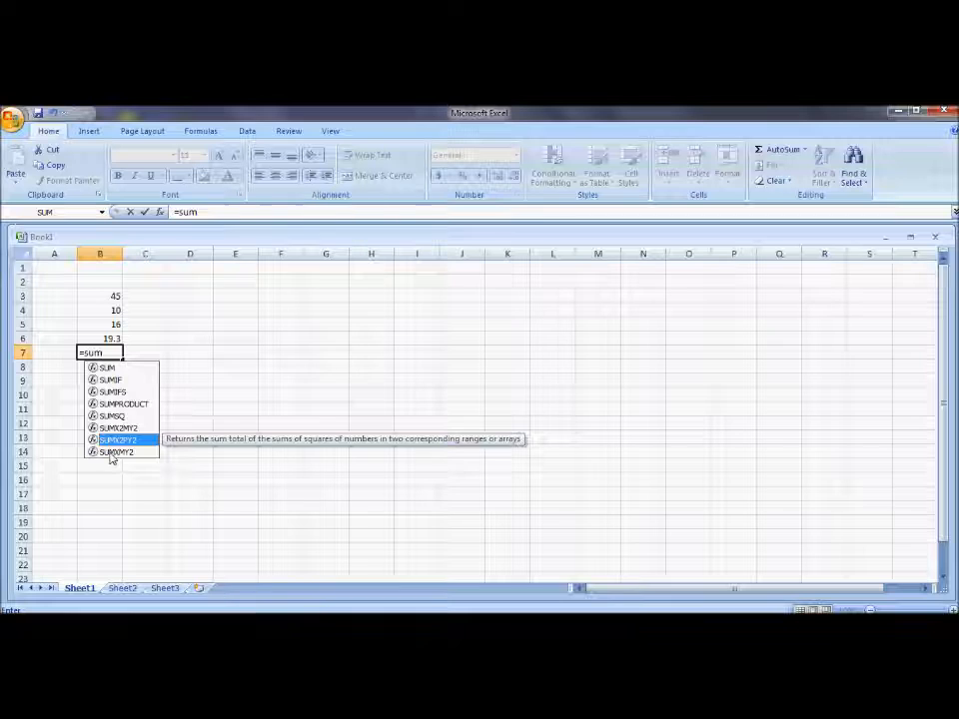
left_click(111, 452)
left_click(122, 405)
left_click(118, 352)
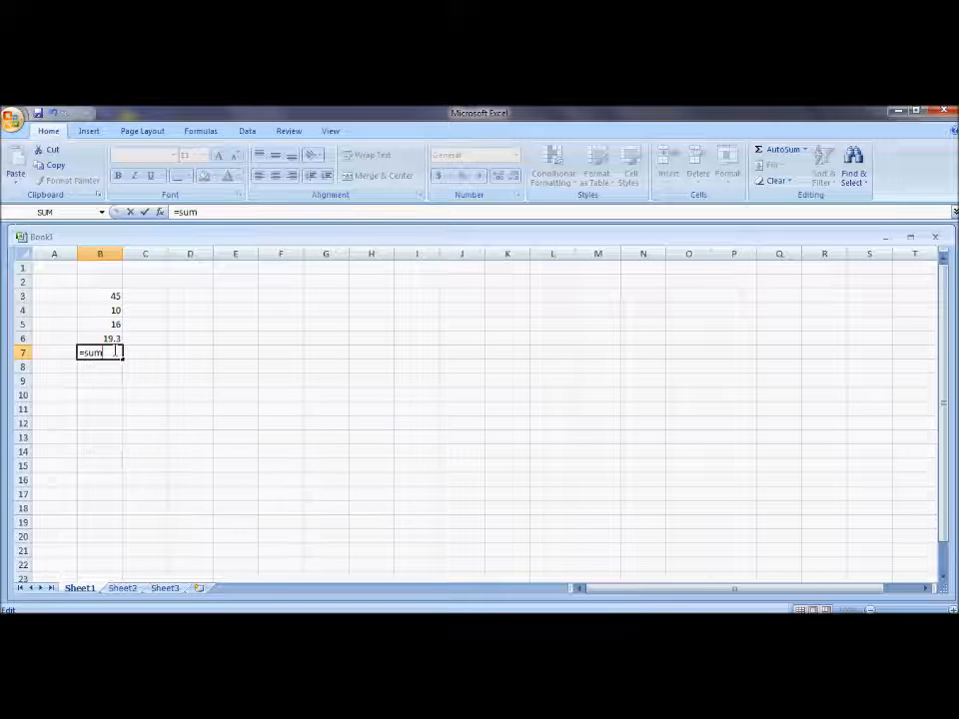
type("(")
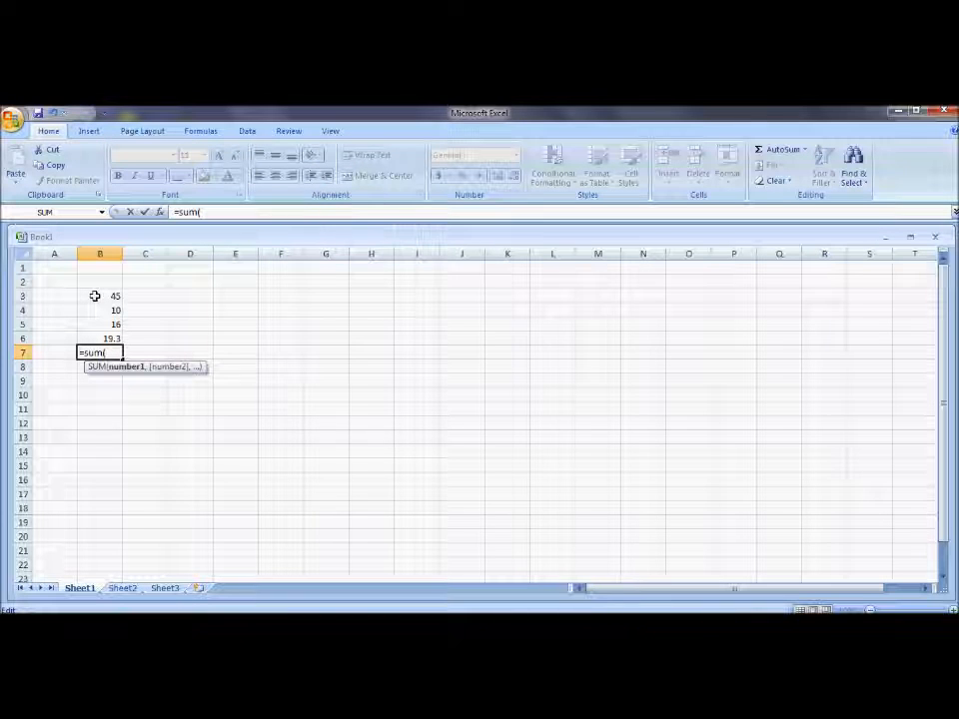
left_click_drag(95, 296, 93, 339)
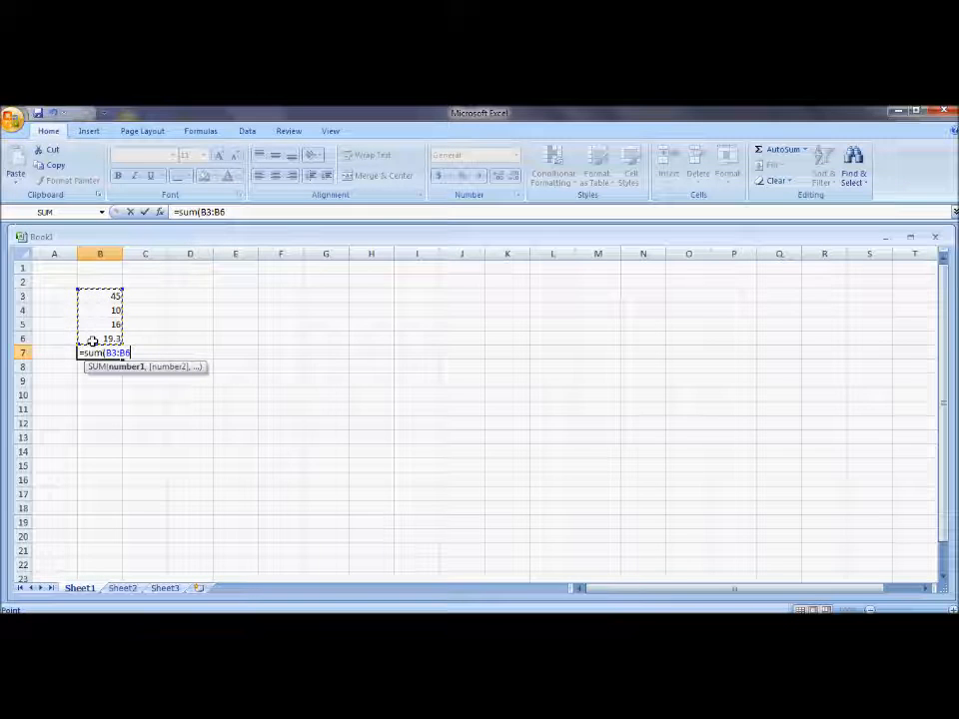
type(")")
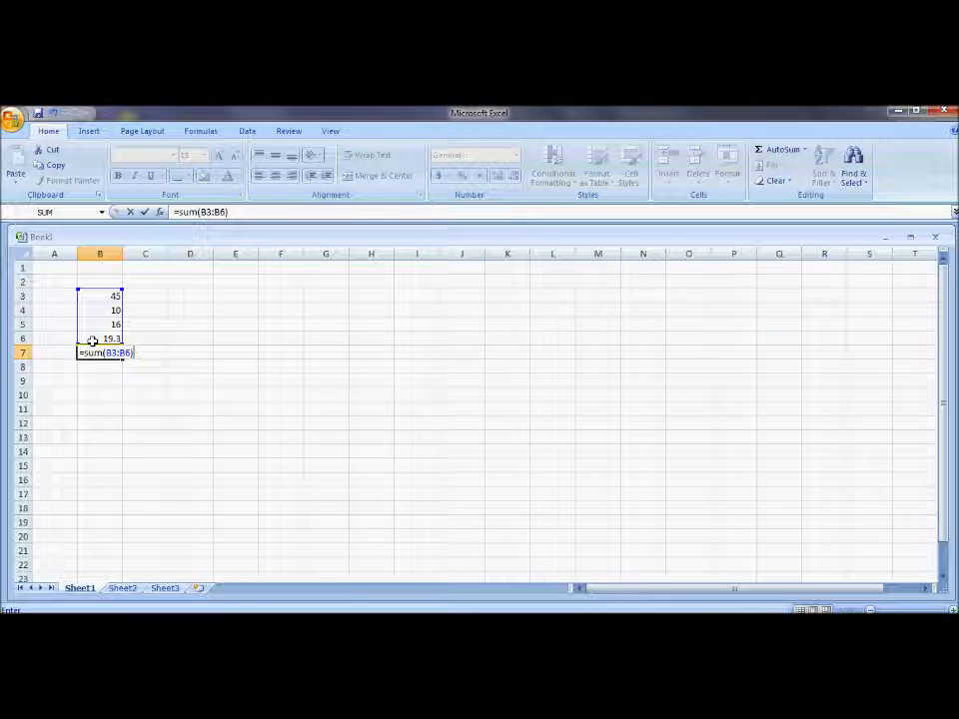
key("Return")
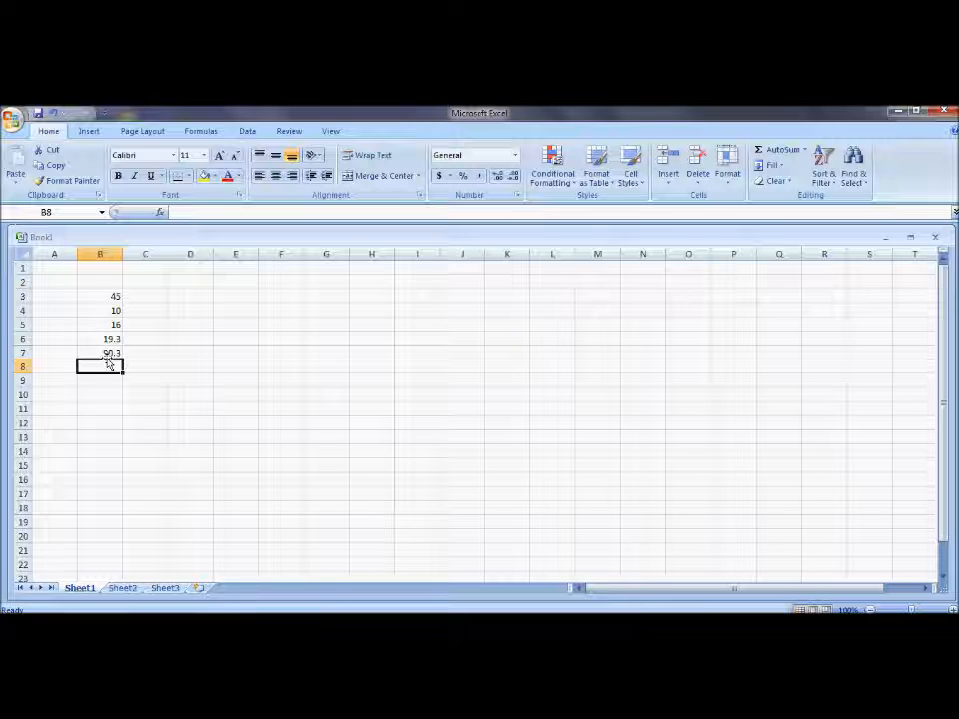
- Clear the handwritten sum formula from cell B7
left_click(110, 352)
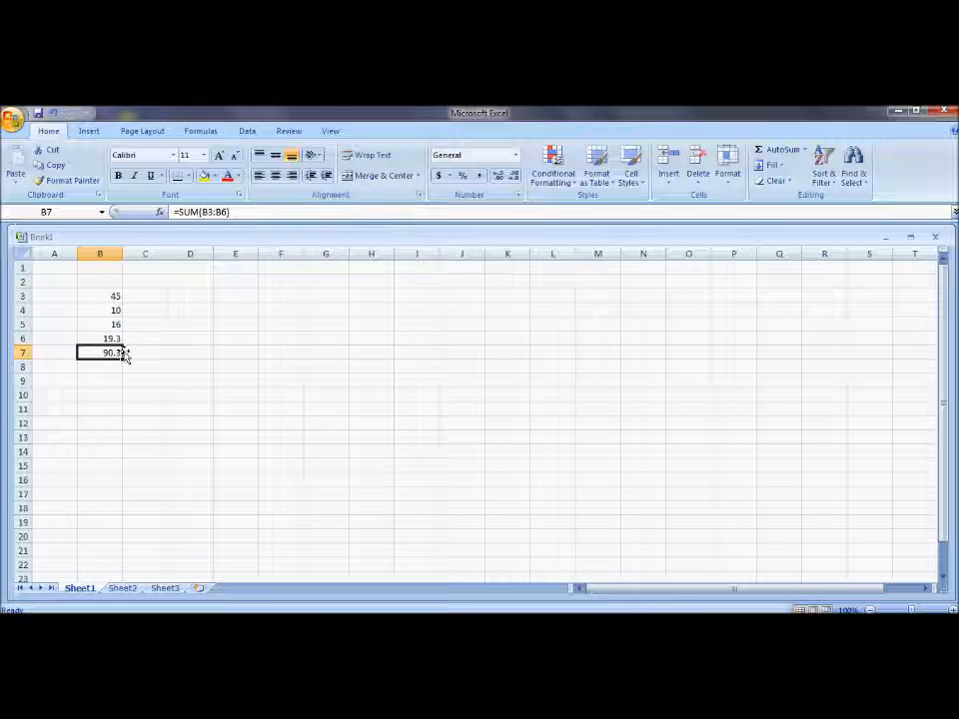
key("BackSpace")
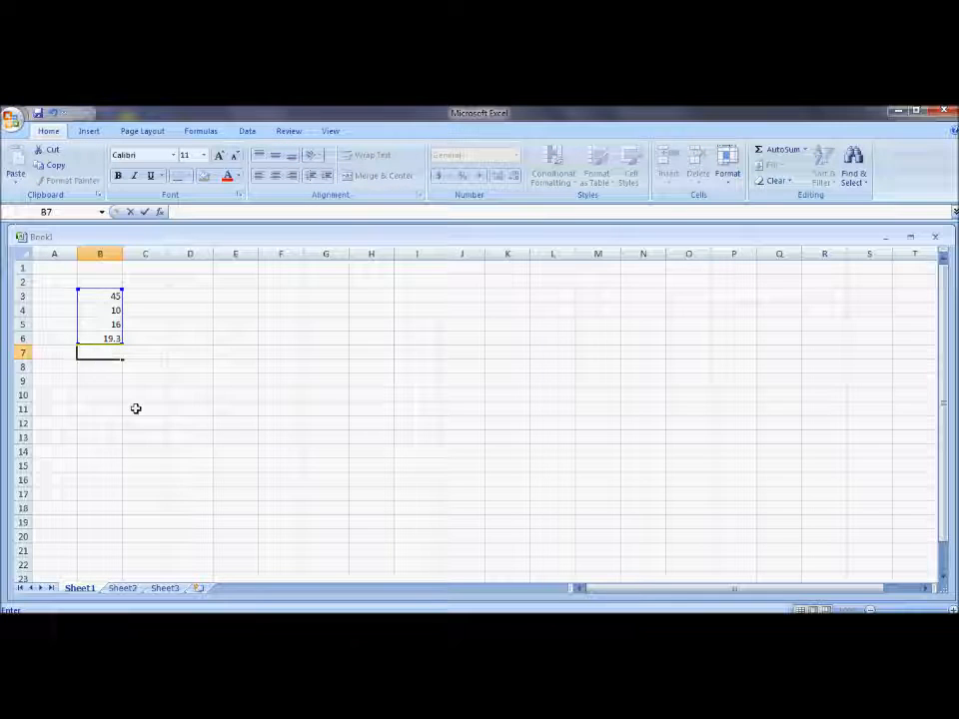
left_click(133, 407)
- Total the numbers above in cell B7 with AutoSum, accepting the suggested range B3:B6
left_click(106, 353)
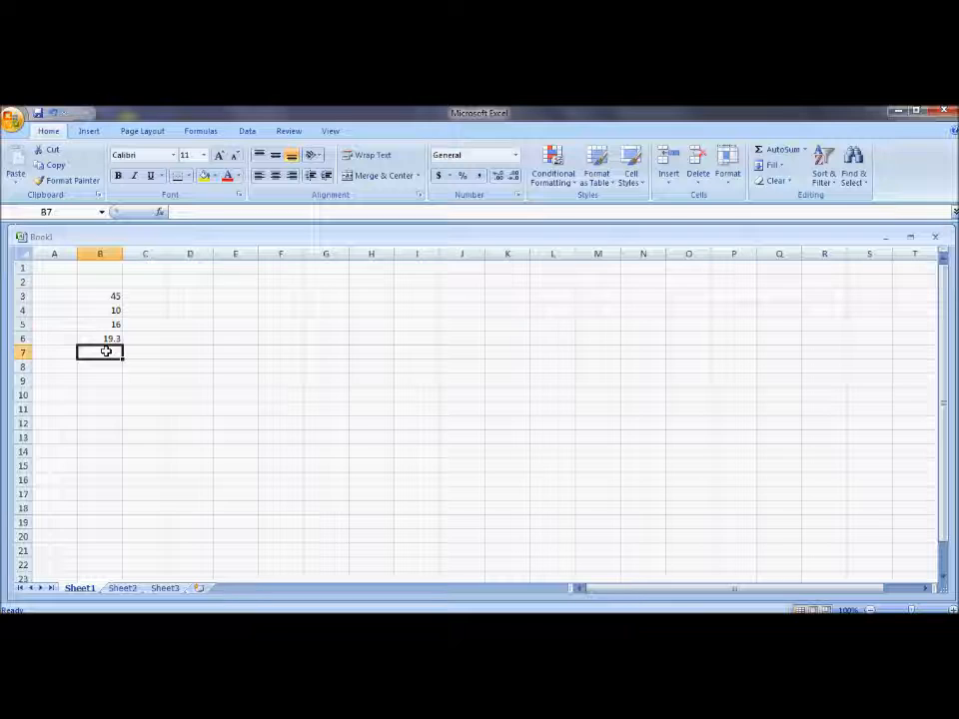
left_click(780, 152)
key("Return")
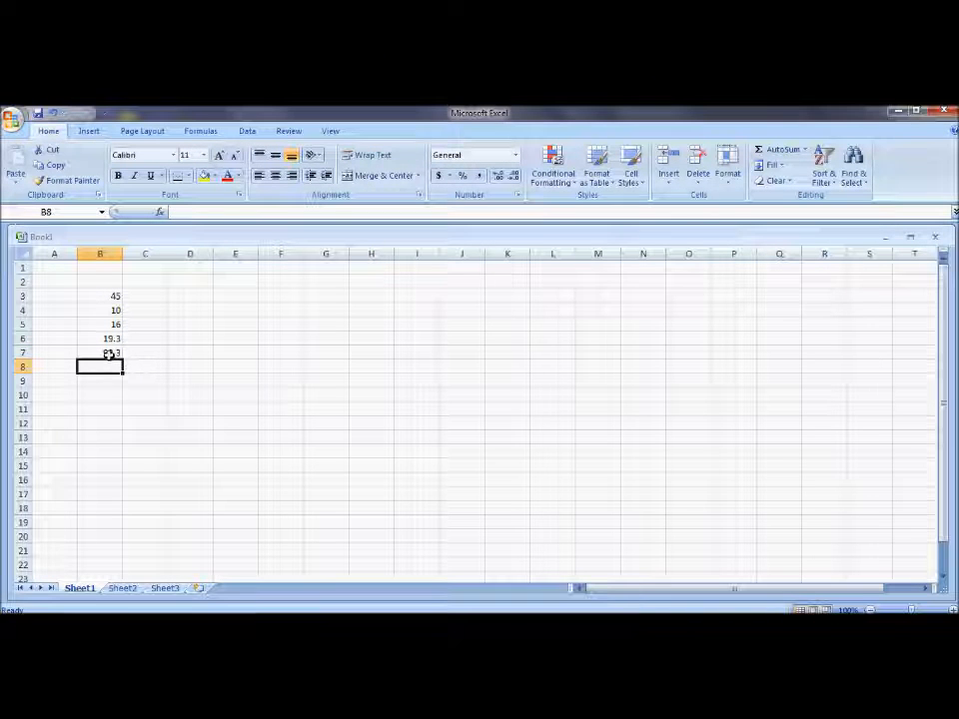
- Clear the AutoSum formula from cell B7
left_click(110, 353)
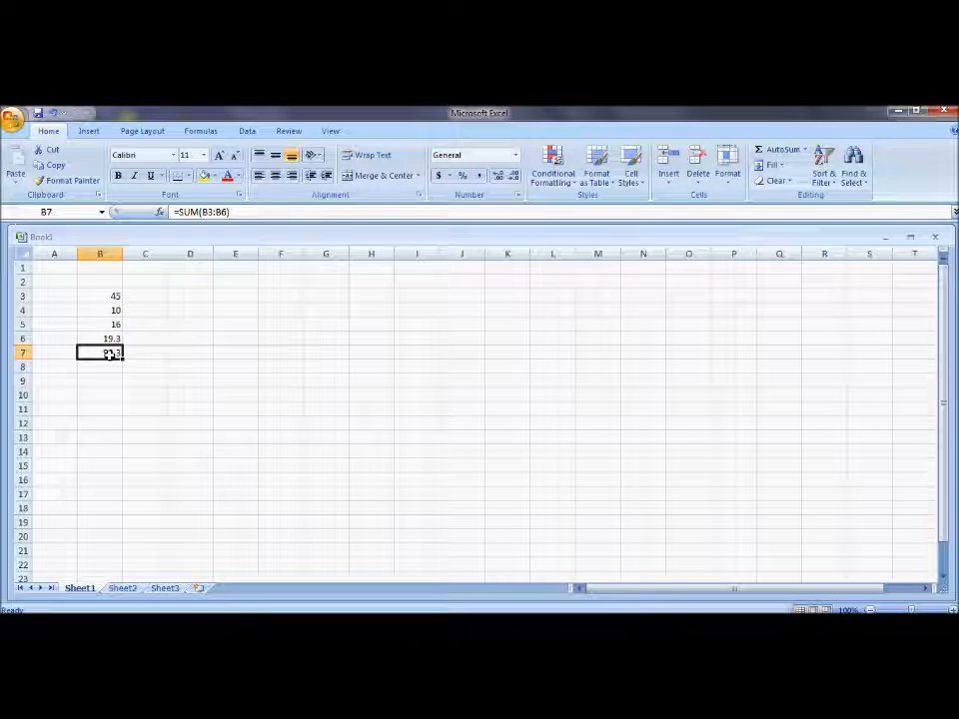
key("BackSpace")
left_click(150, 396)
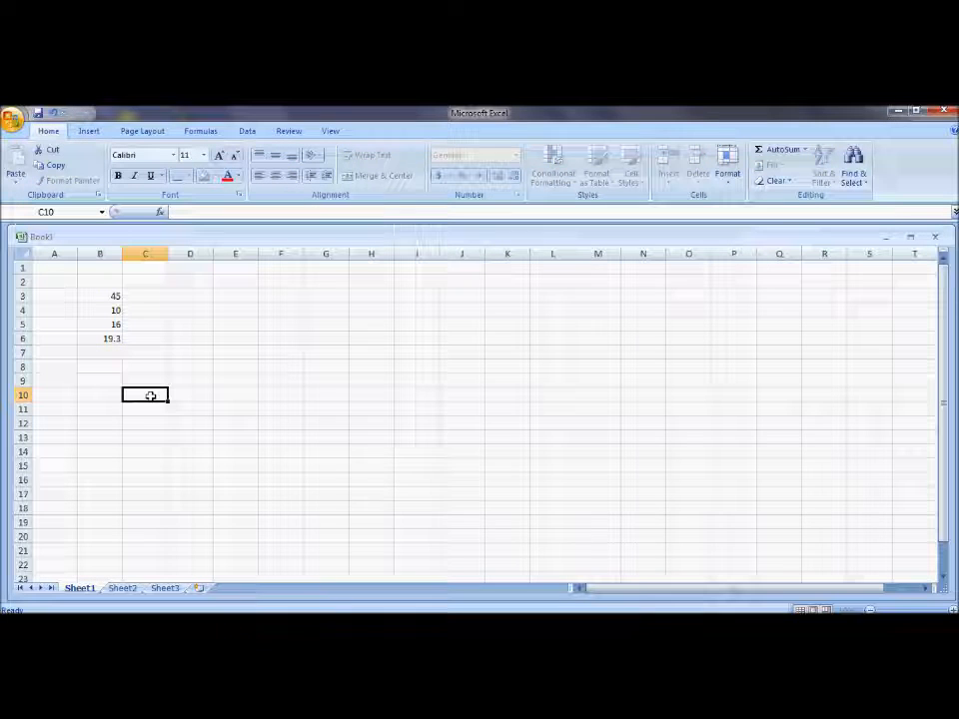
- Insert an AutoSum in cell B7 with the range B3:B6 selected by hand, and display the cell's formula
left_click(100, 349)
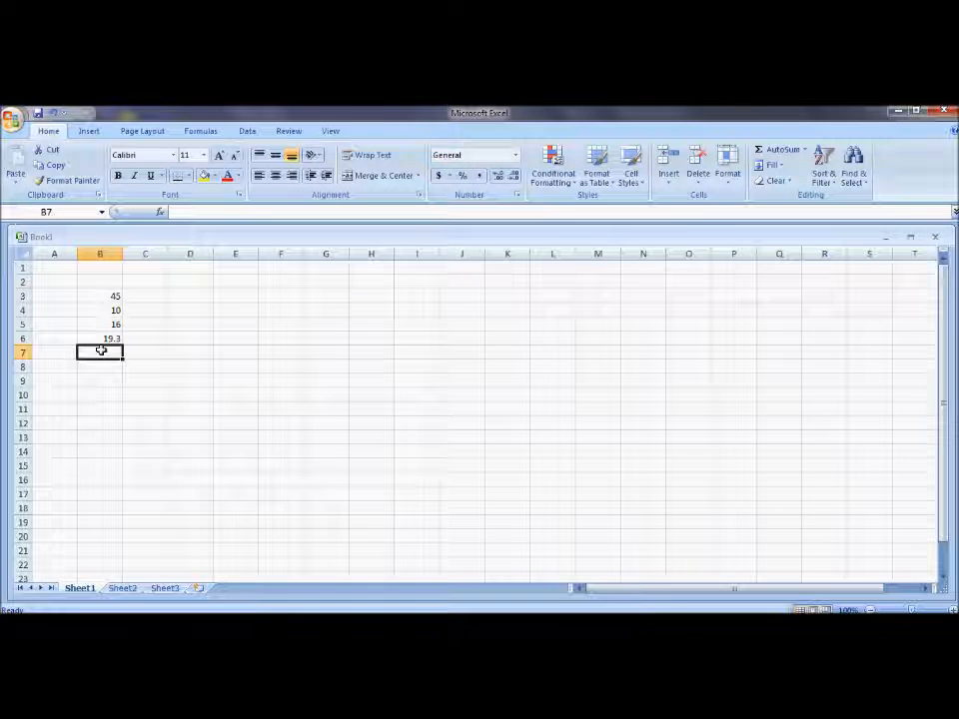
left_click(778, 150)
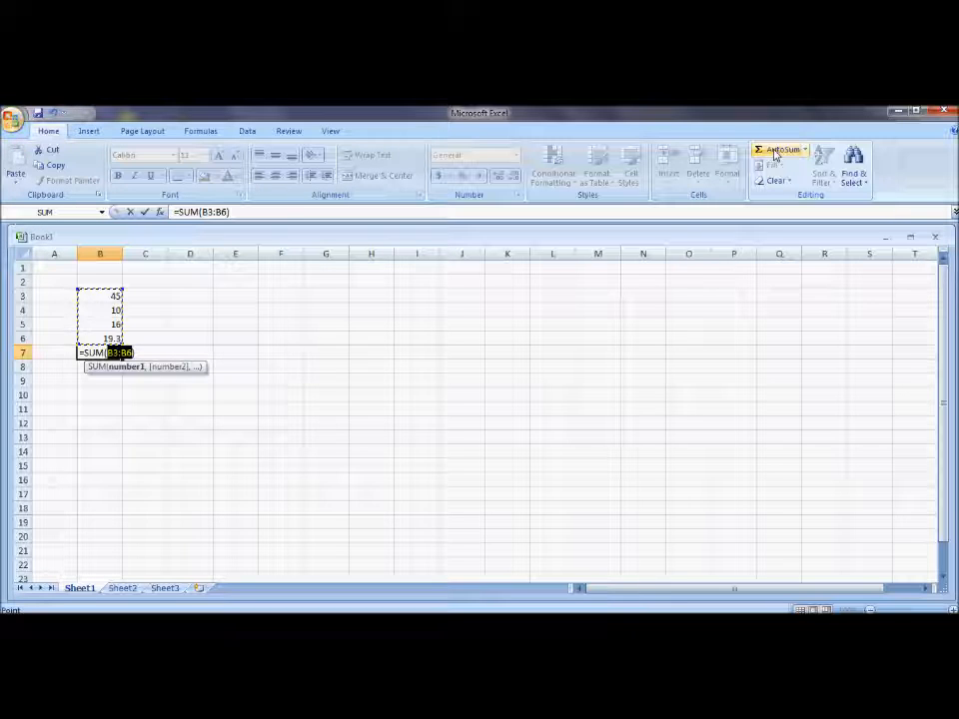
mouse_move(99, 338)
left_mouse_down()
mouse_move(96, 296)
mouse_move(93, 341)
left_mouse_up()
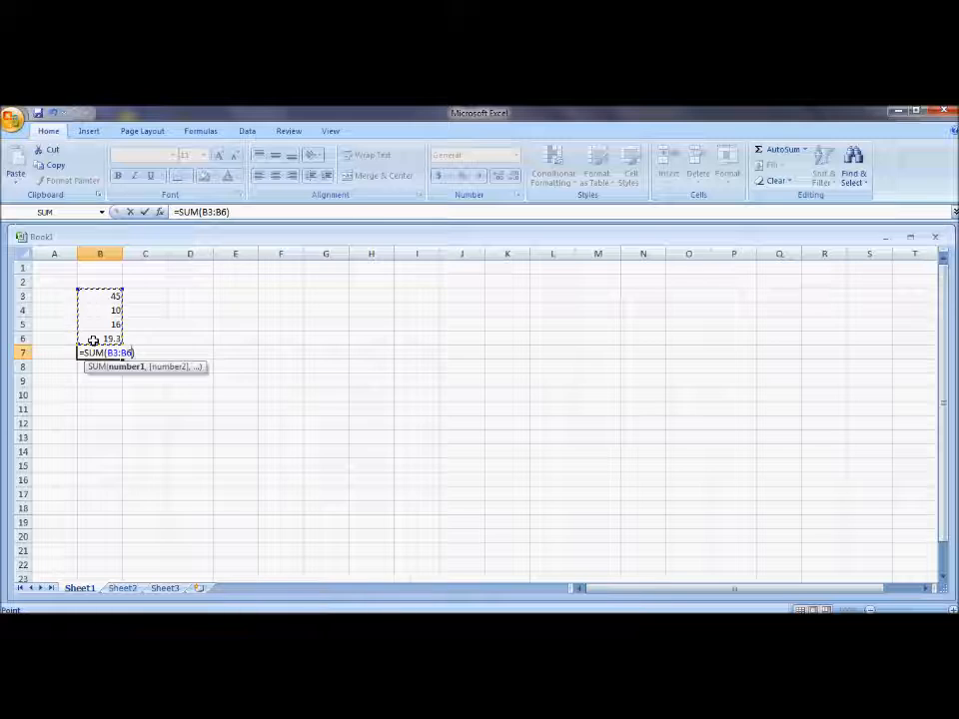
key("Return")
left_click(108, 353)
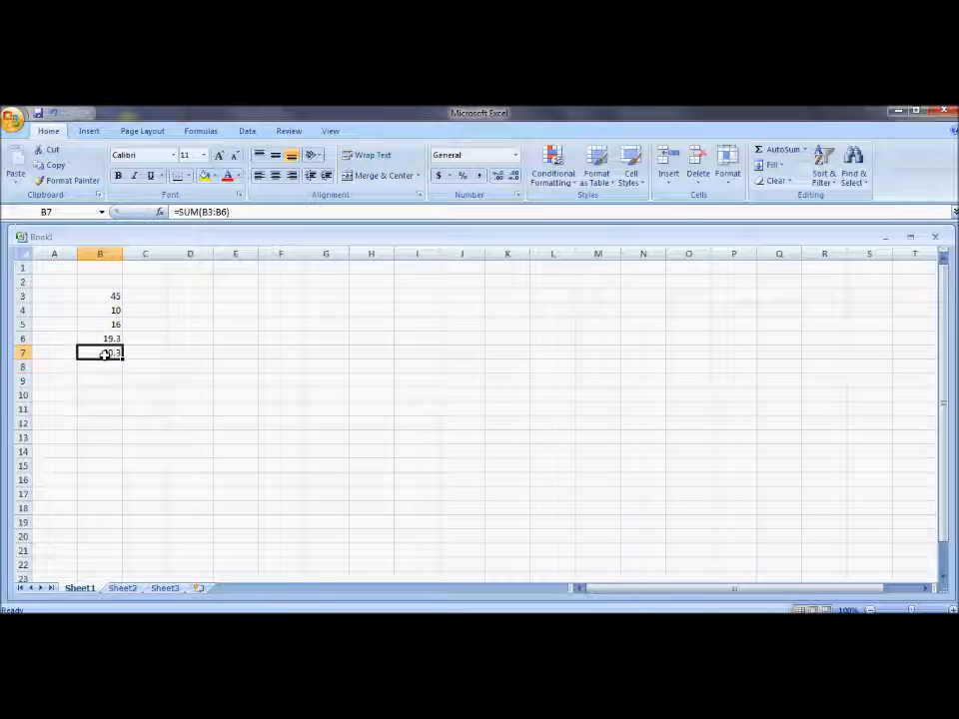
- Change the first number of the column, in cell B3, to 30
left_click(91, 294)
left_click(98, 309)
left_click(97, 296)
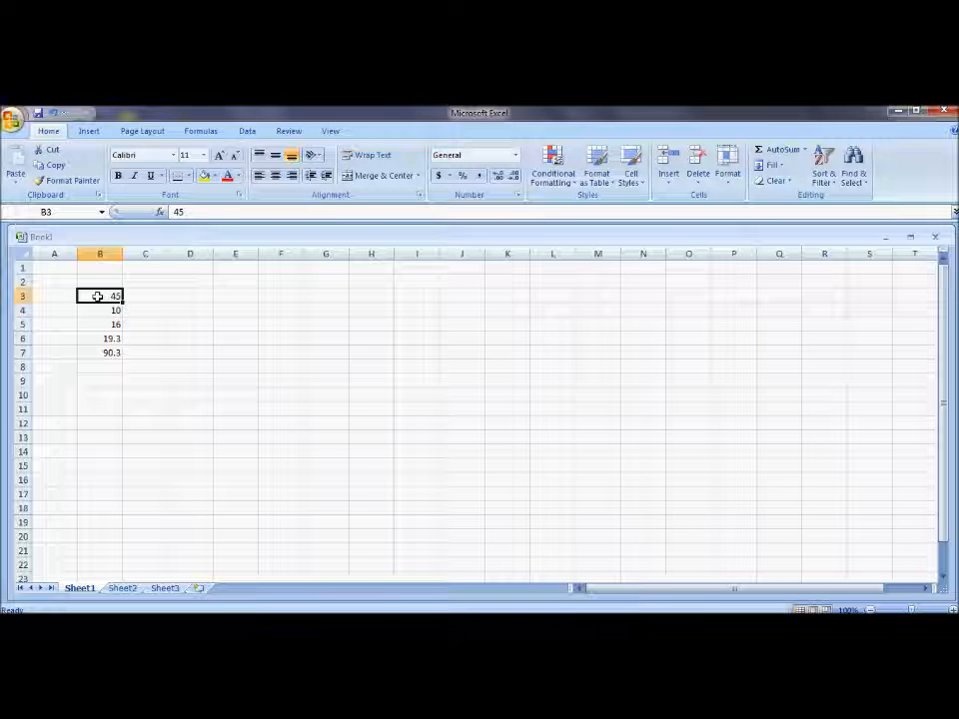
type("30")
key("Return")
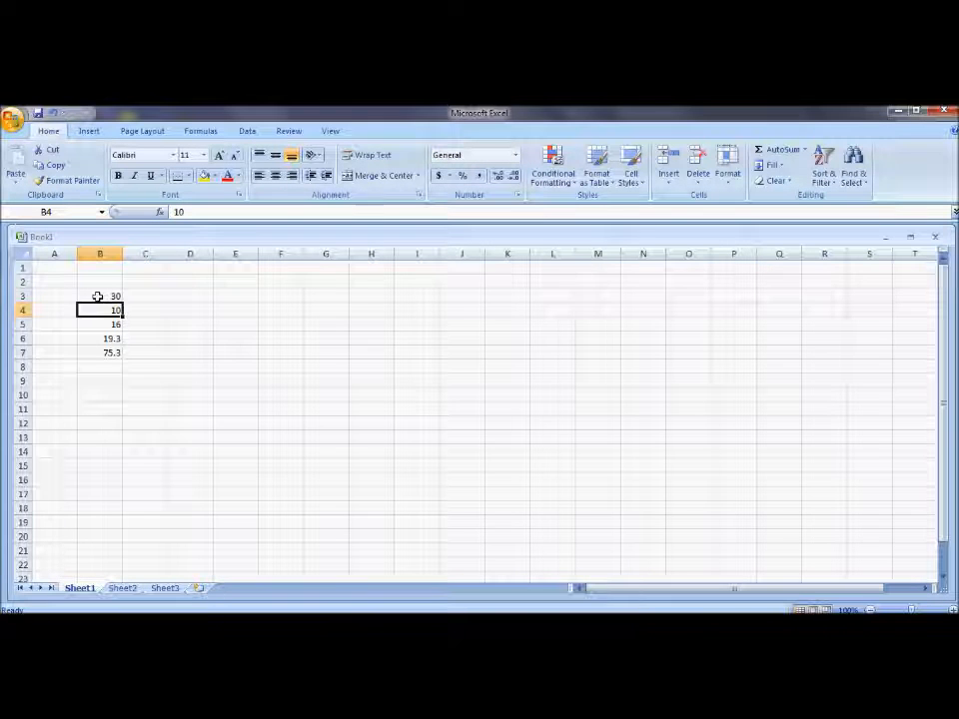
- Set cell B5 to 15 and cell B6 to 98, and return to cell B4
left_click(101, 323)
type("1")
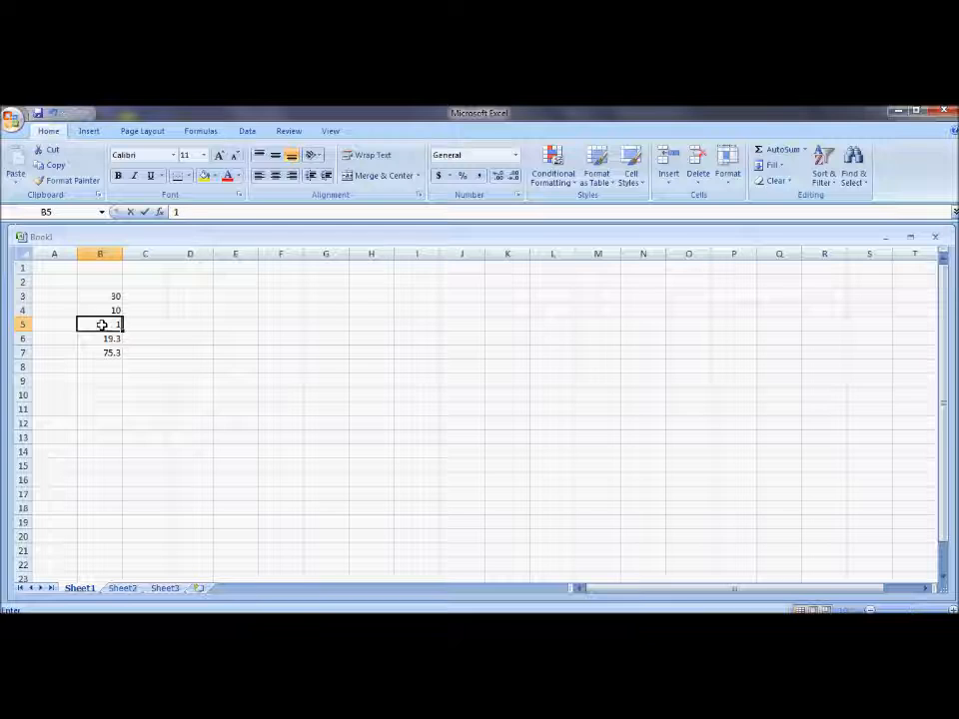
type("5")
key("Return")
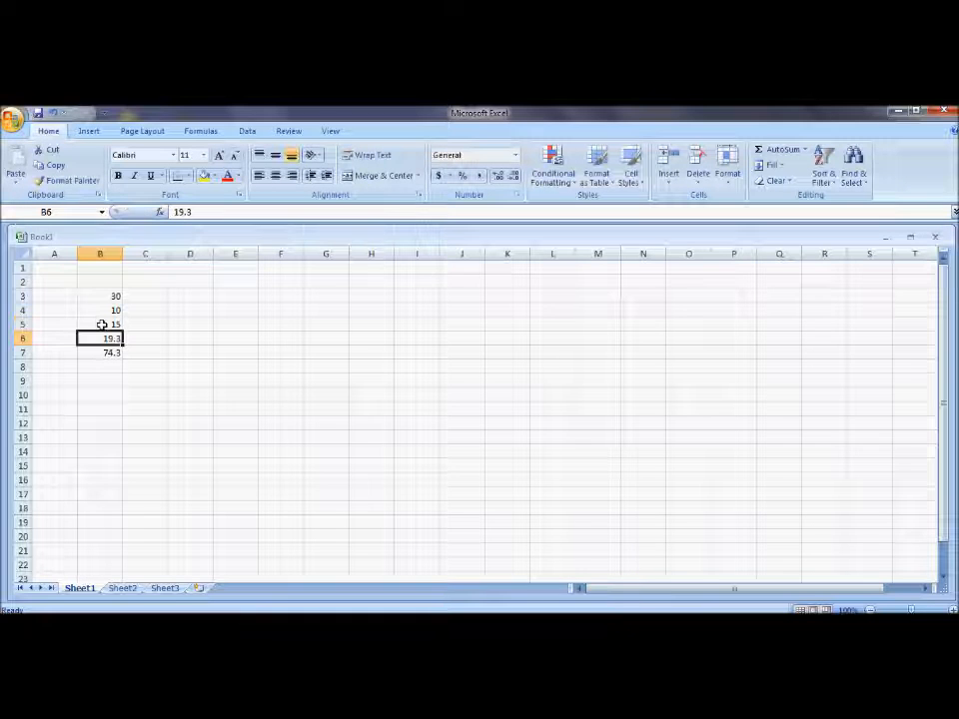
type("98")
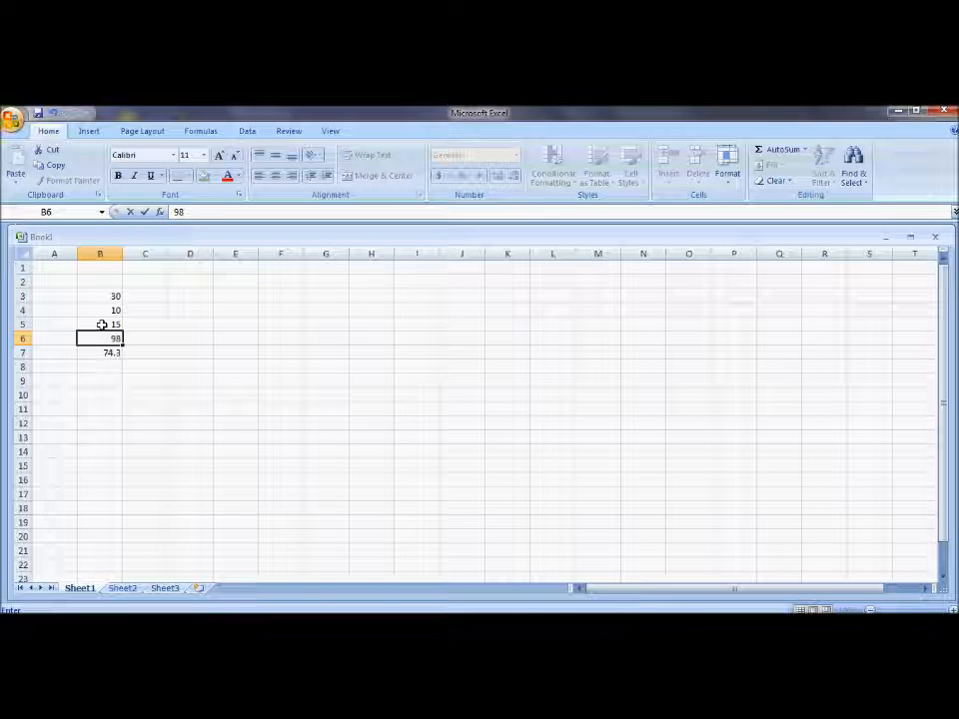
key("Return")
key("Up")
key("Up")
key("Up")
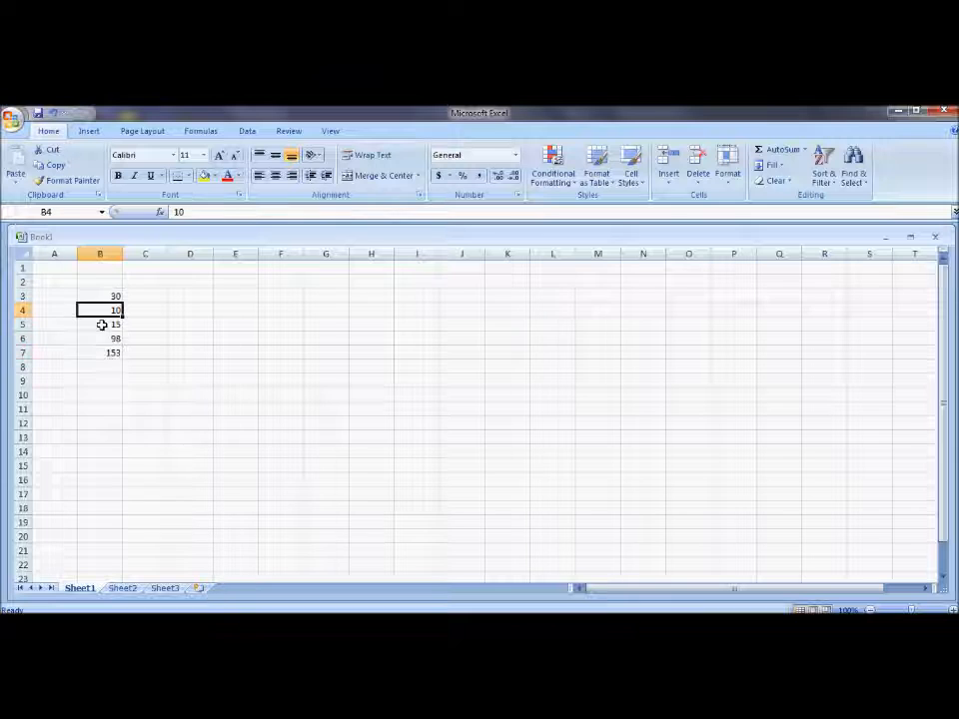
- Set cell B4 to 5 and display the formula of the total in cell B7
type("5")
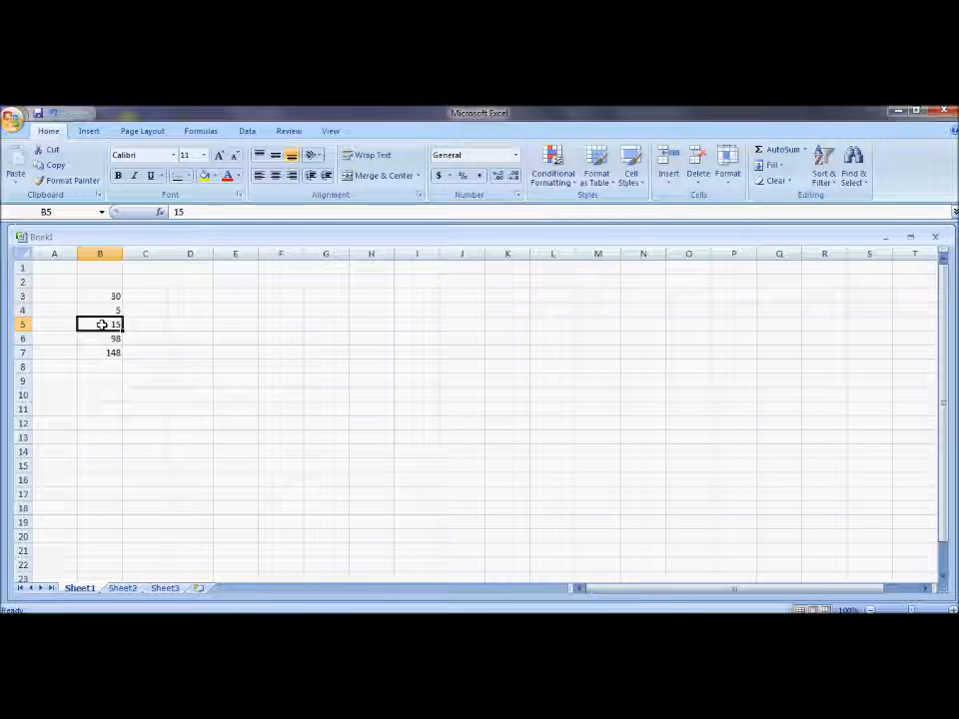
left_click(110, 352)
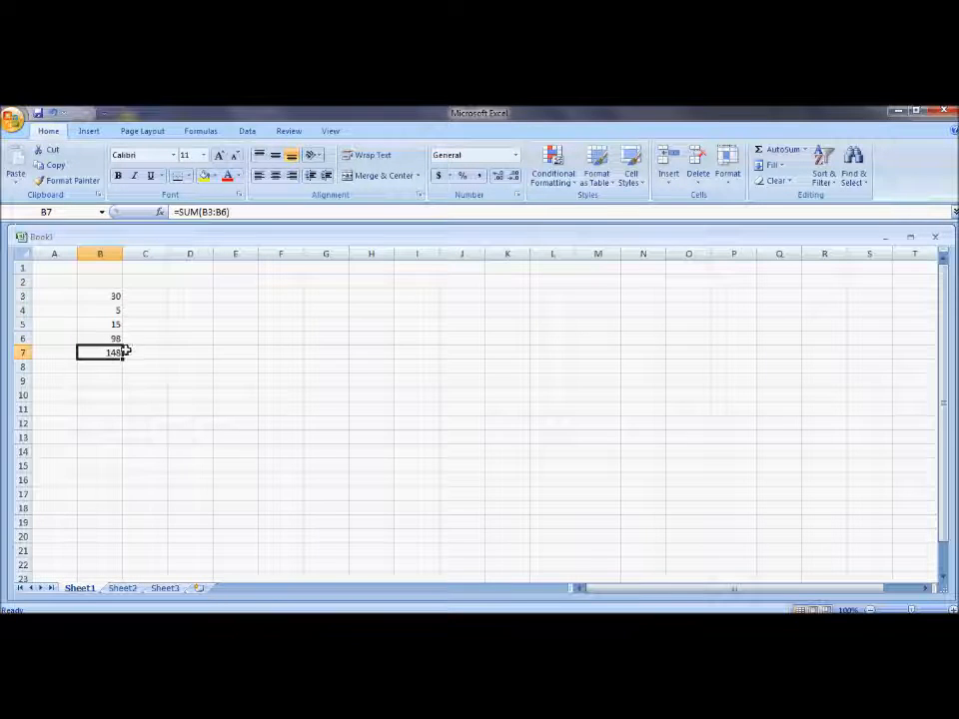
- Clear the SUM formula from cell B7 and go to cell B8
key("BackSpace")
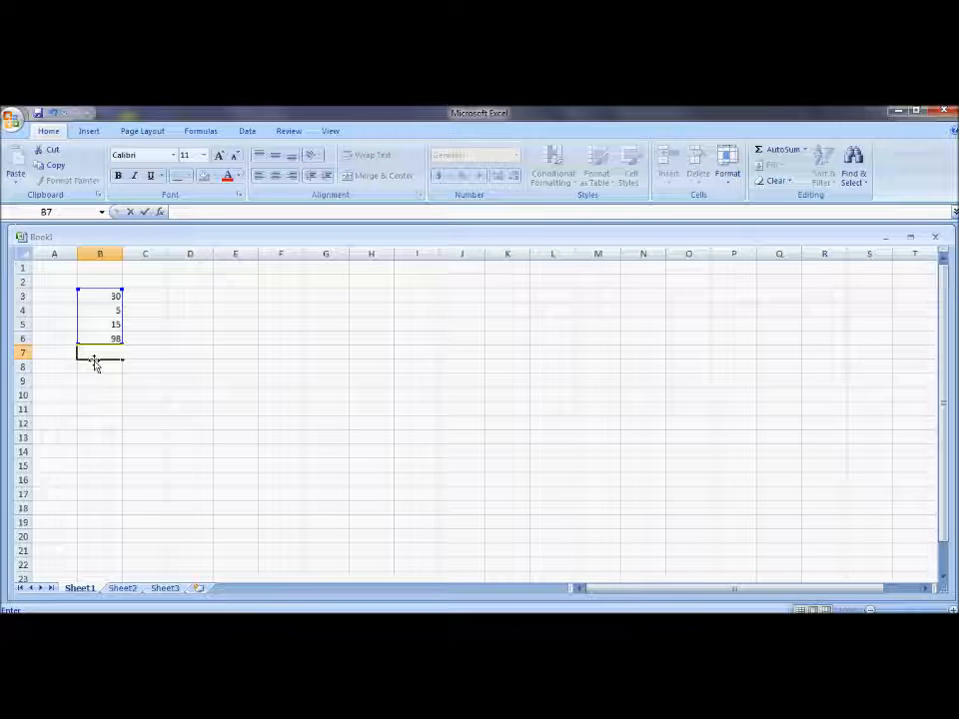
key("Return")
key("Return")
key("Return")
key("Up")
key("Up")
key("Up")
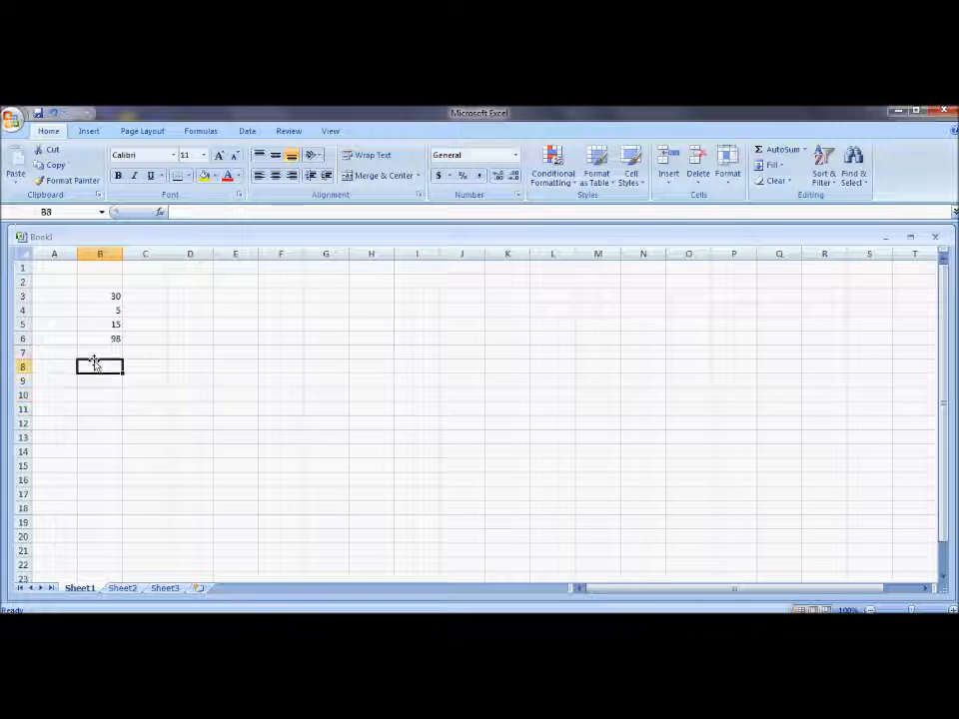
- Enter an AVERAGE formula over B3:B6 in cell B8, viewing the descriptions of AVERAGEA, AVERAGEIF and AVERAGEIFS, and display the finished formula
left_click(95, 364)
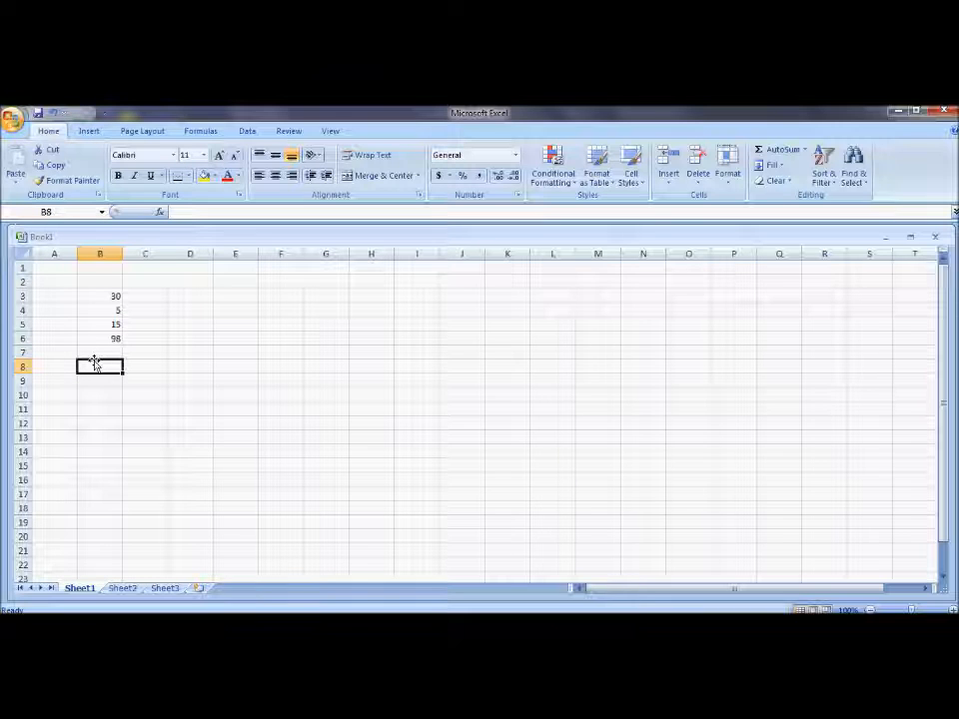
type("=")
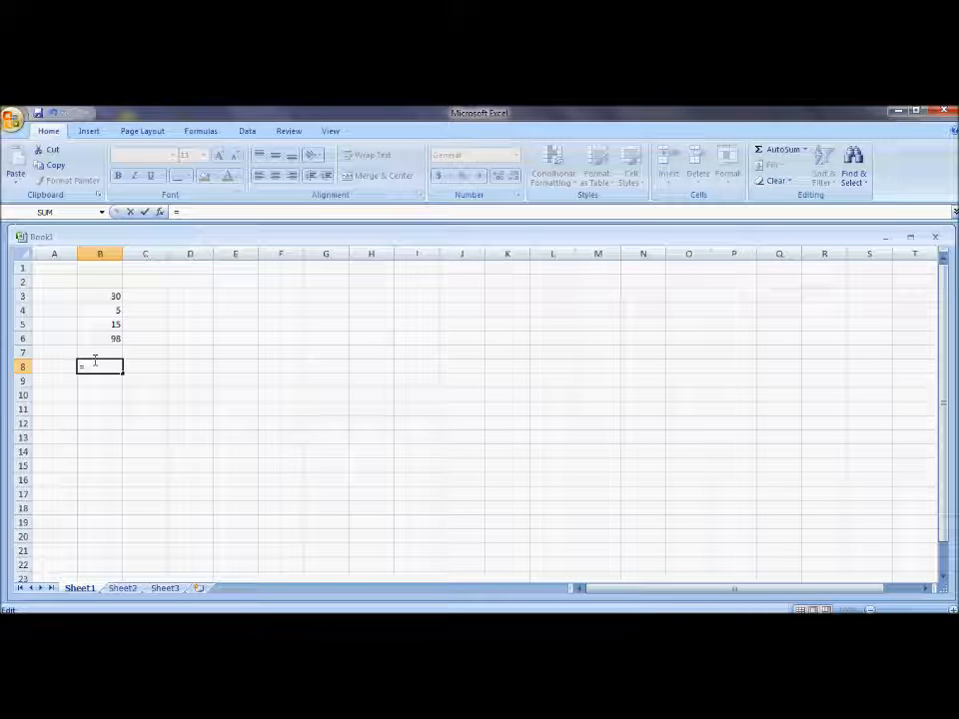
type("average")
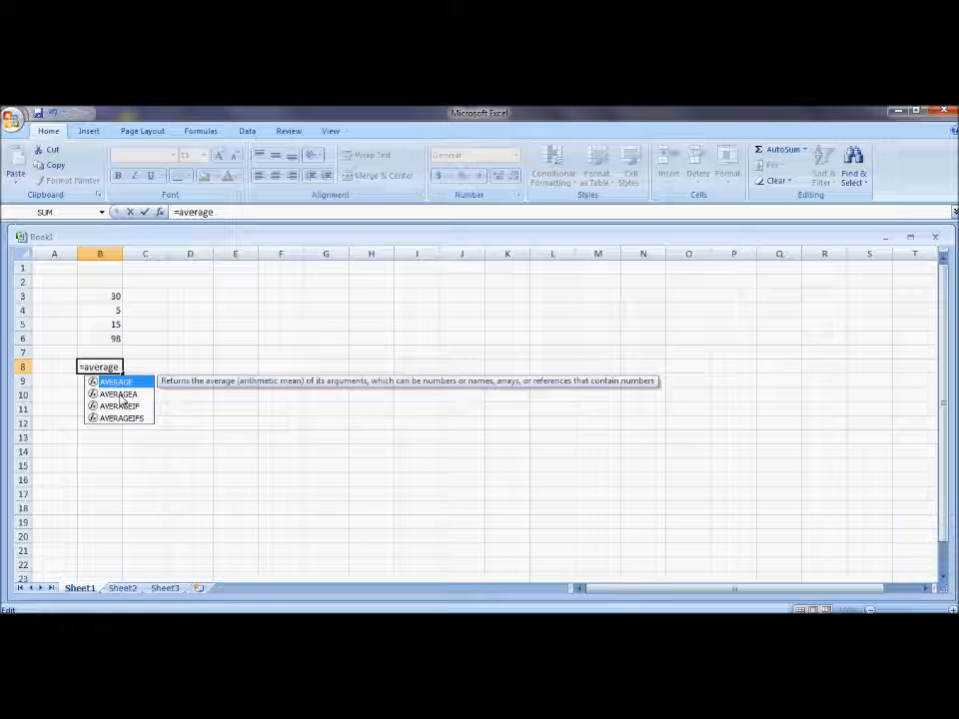
left_click(120, 395)
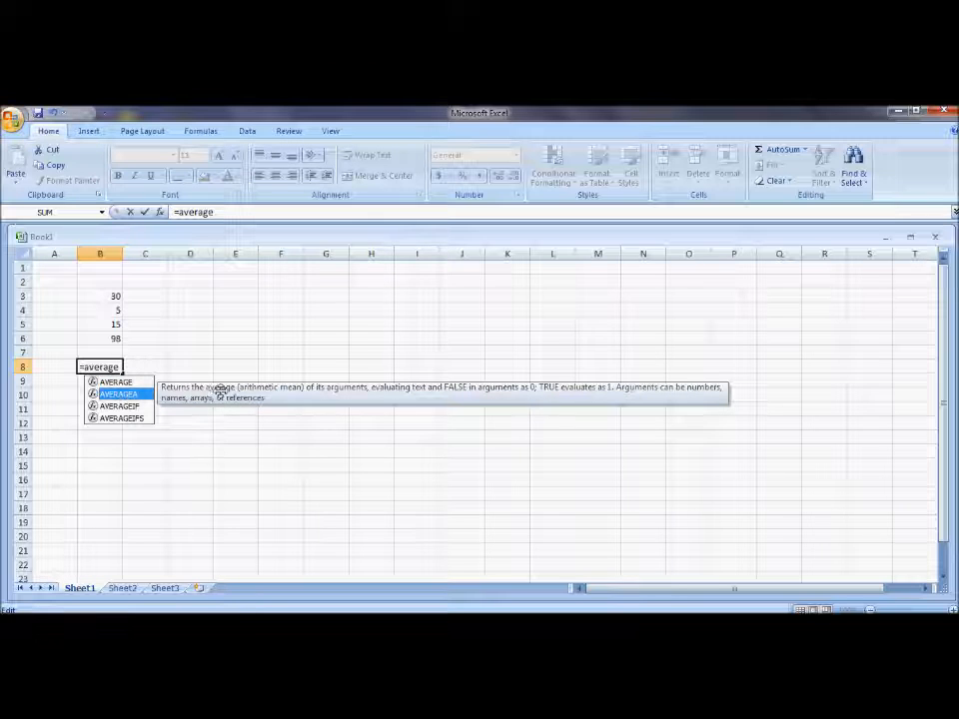
left_click(116, 408)
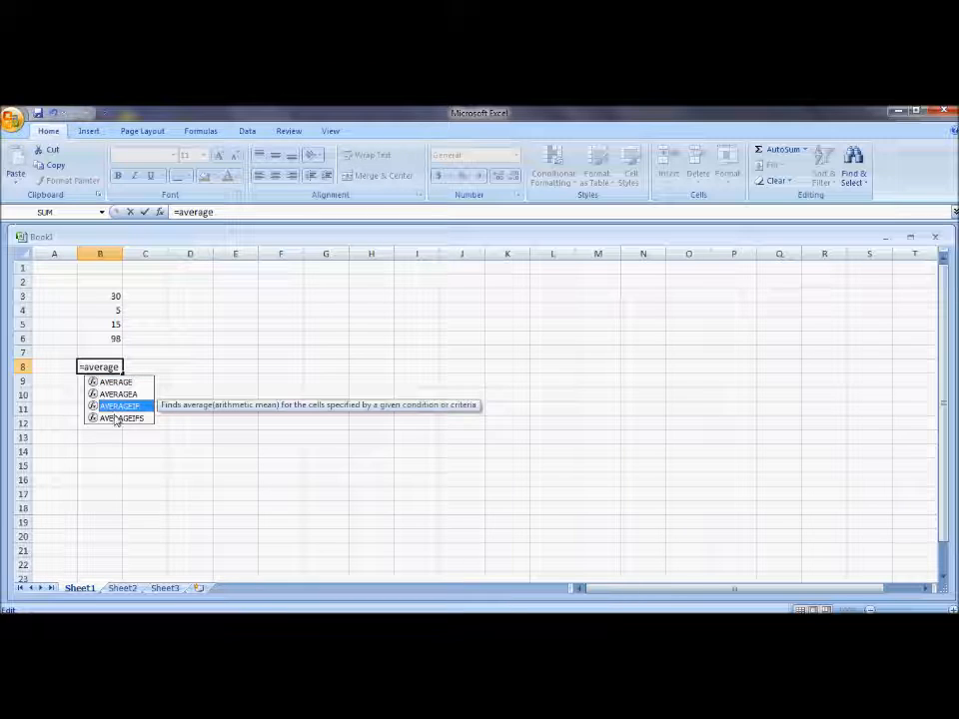
left_click(115, 419)
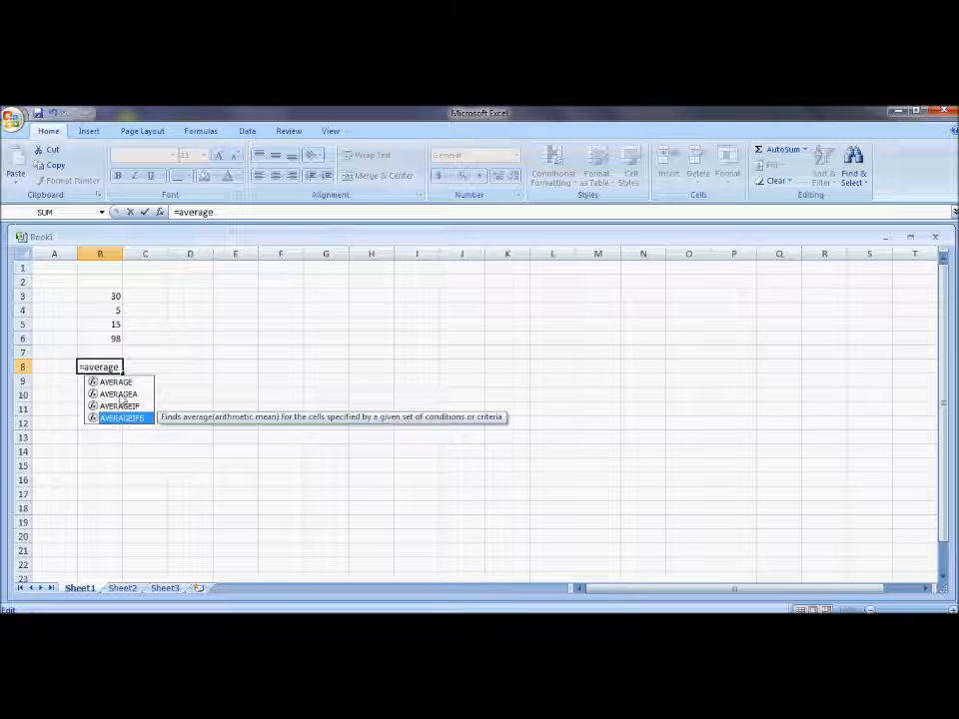
left_click(117, 382)
left_click(117, 365)
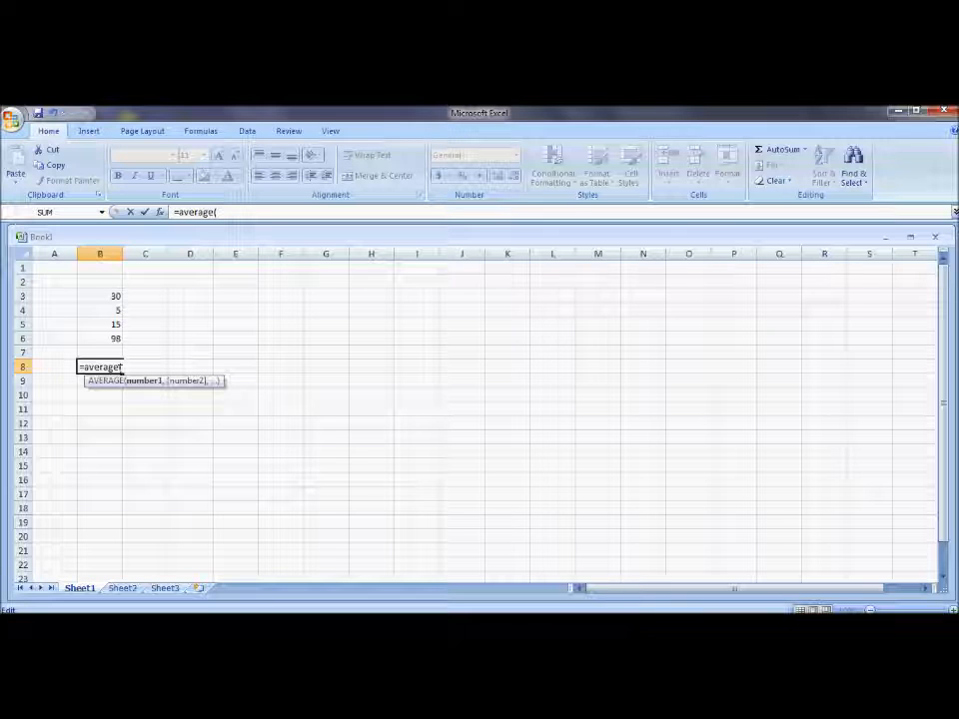
left_click_drag(103, 295, 101, 339)
key("Return")
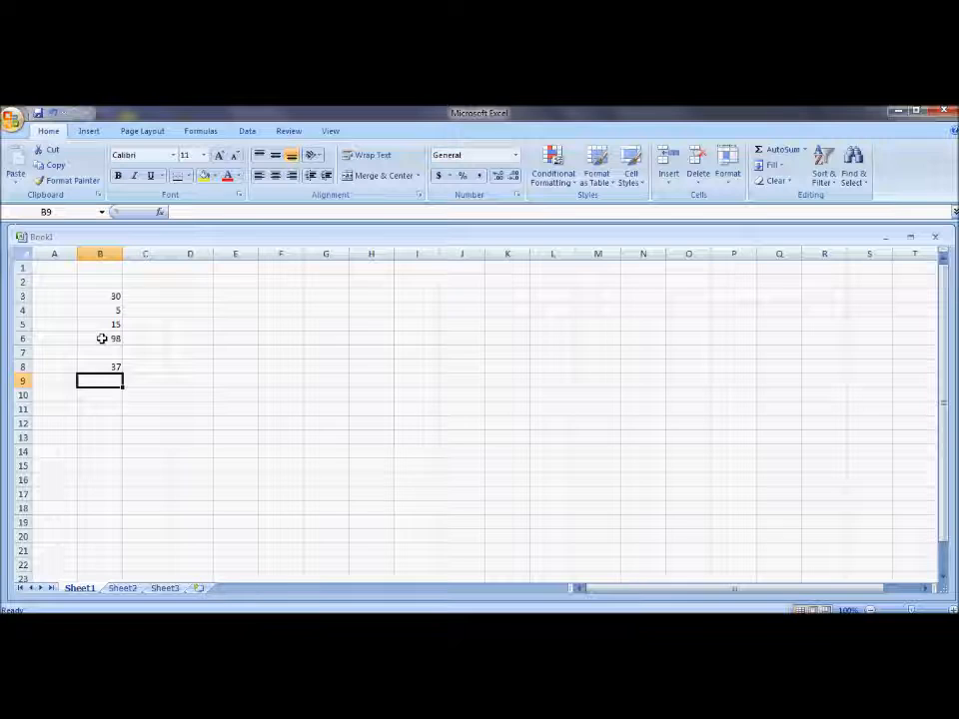
left_click(107, 368)
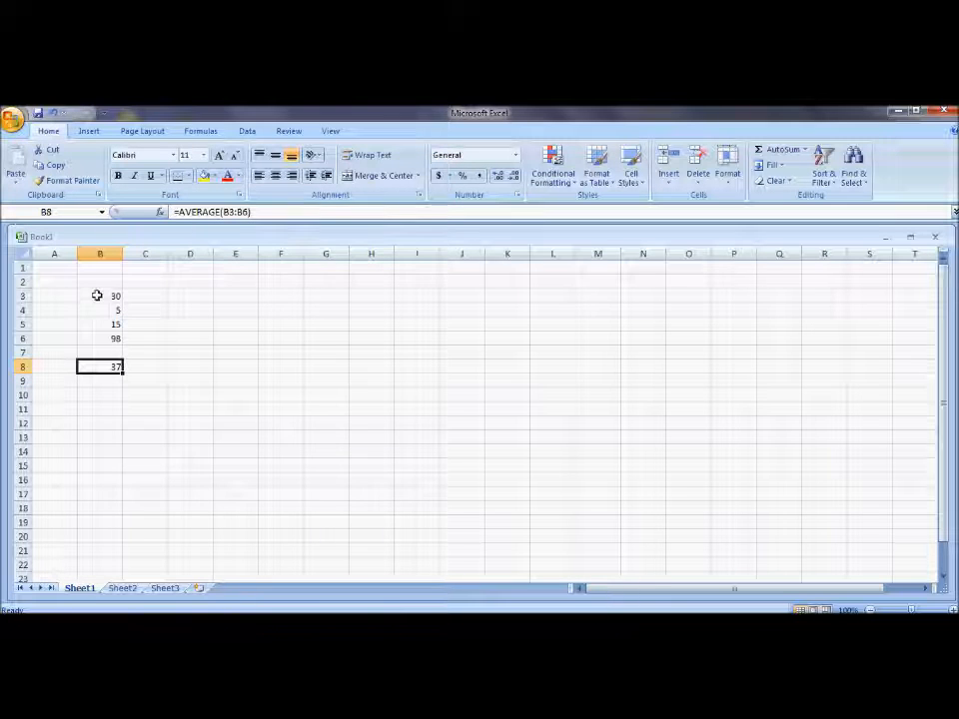
- Change cell B3 to 67 and cell B4 to 16, and display the average's formula in cell B8
left_click(97, 296)
type("67")
key("Return")
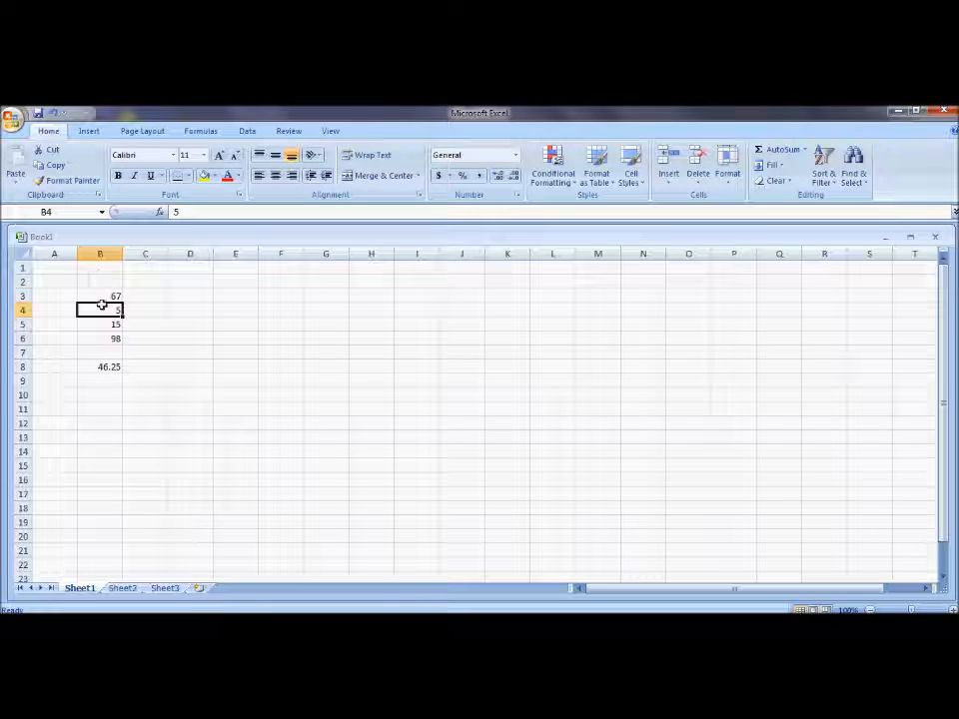
type("16")
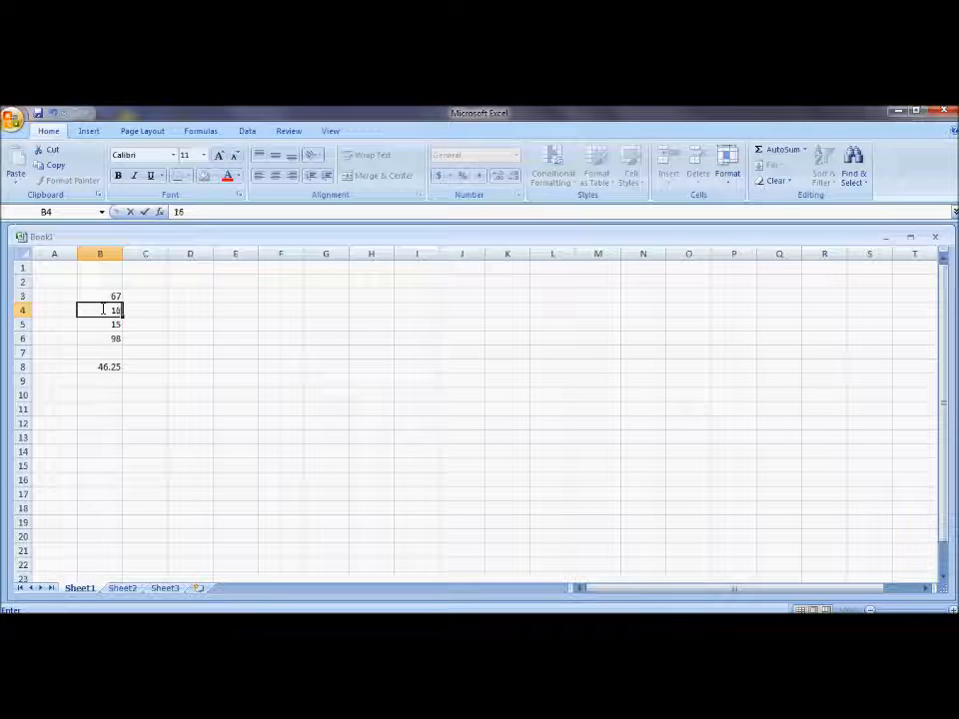
key("Return")
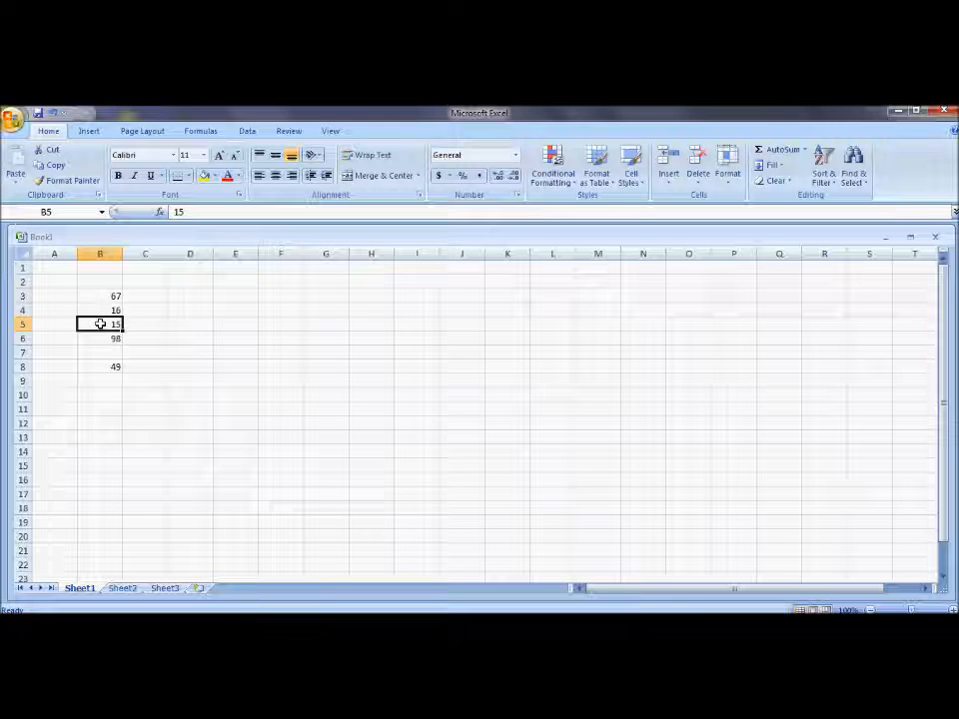
left_click(109, 365)
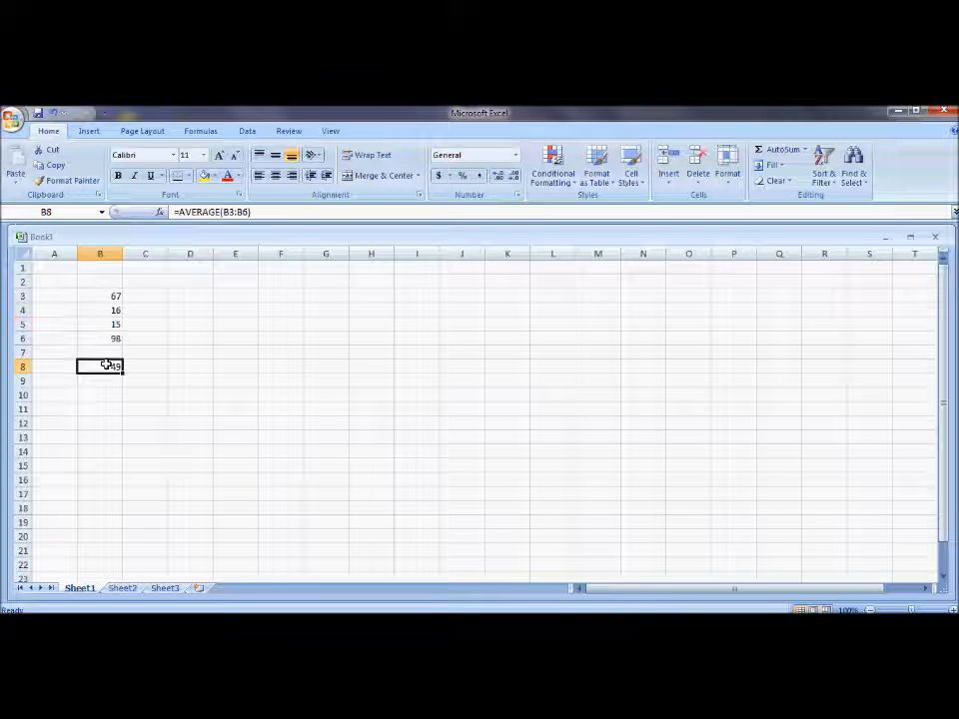
- Replace the formula in cell B8 with a MIN formula over B3:B6, and display it
type("=m")
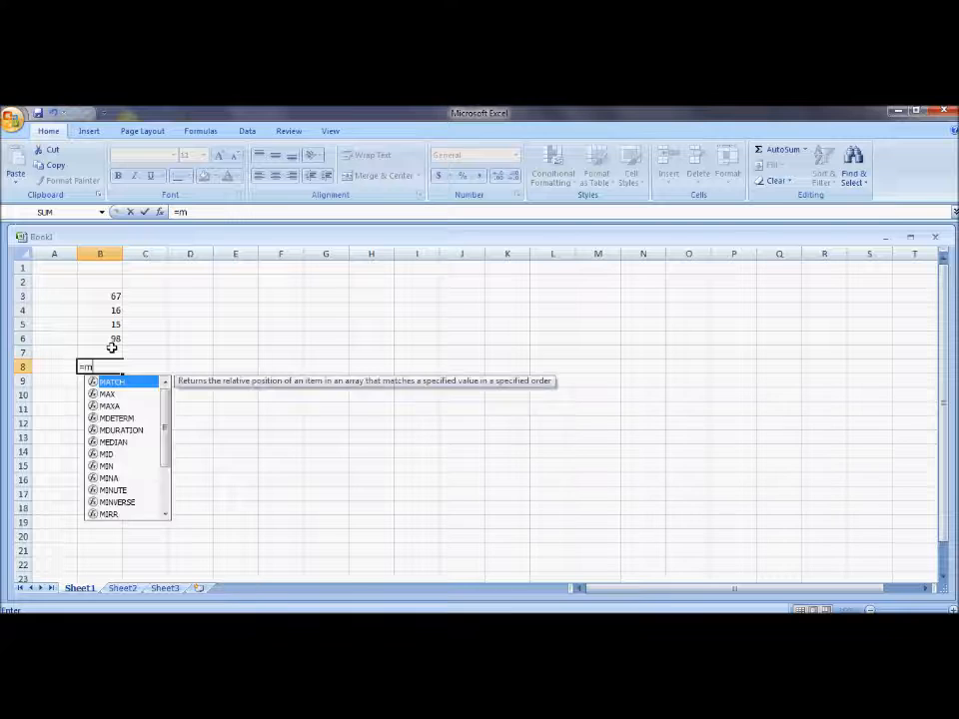
type("in(")
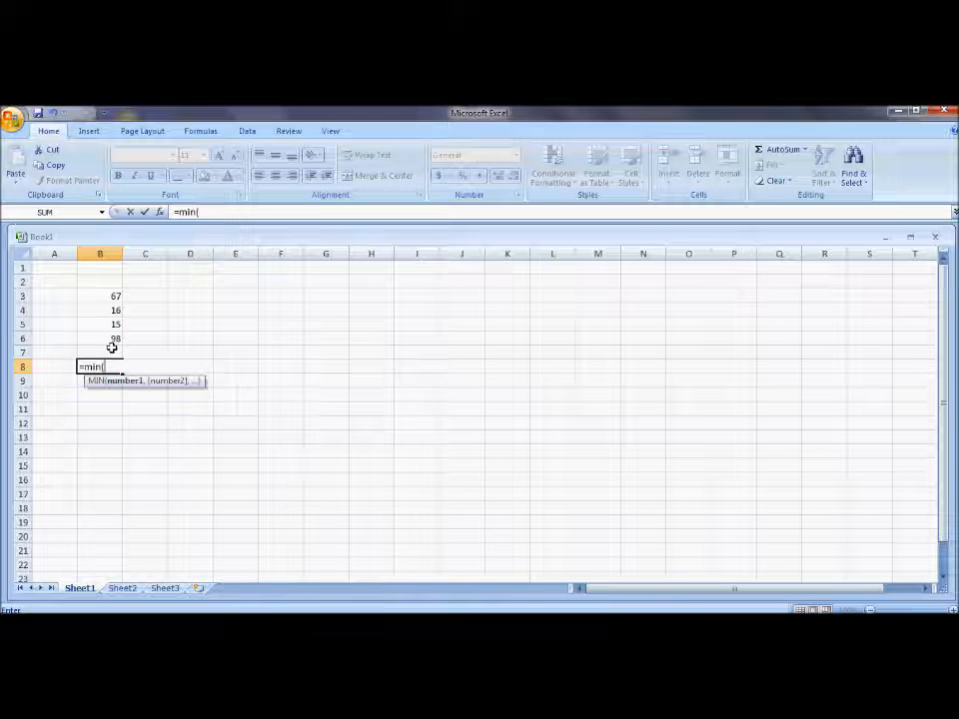
left_click_drag(111, 297, 108, 338)
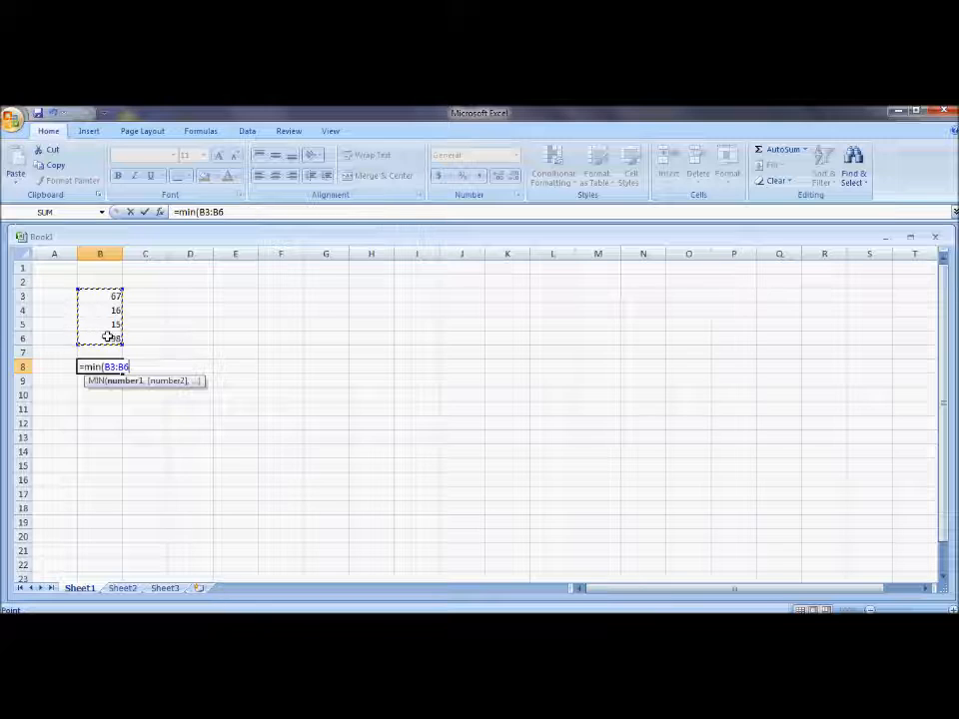
key("Return")
left_click(104, 367)
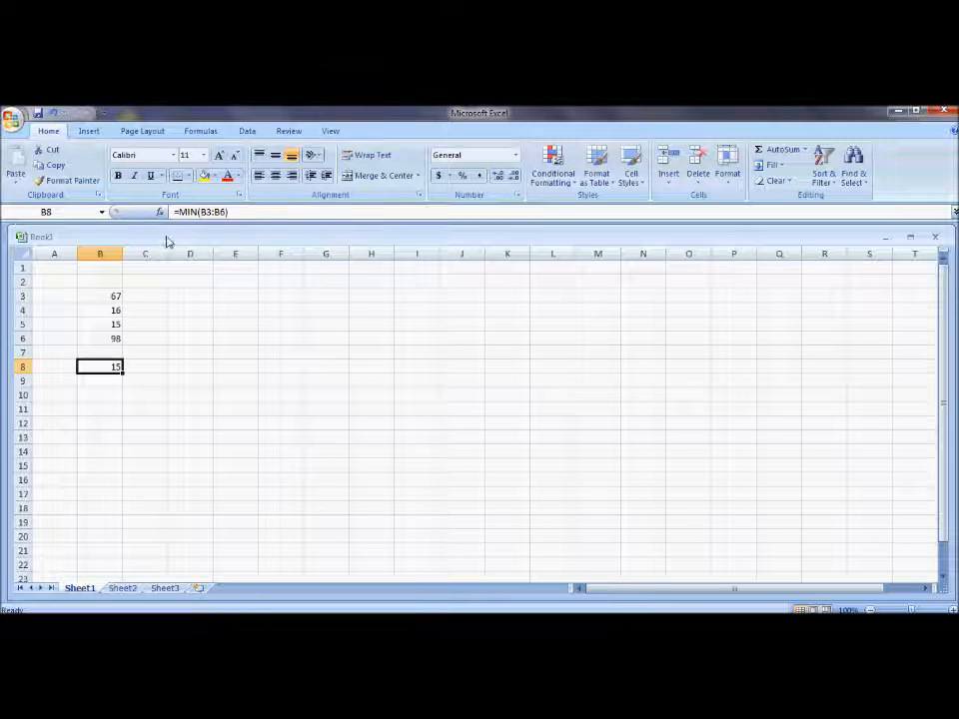
- Replace the formula in cell B8 with a MAX formula over the range B3:B6
type("=max(")
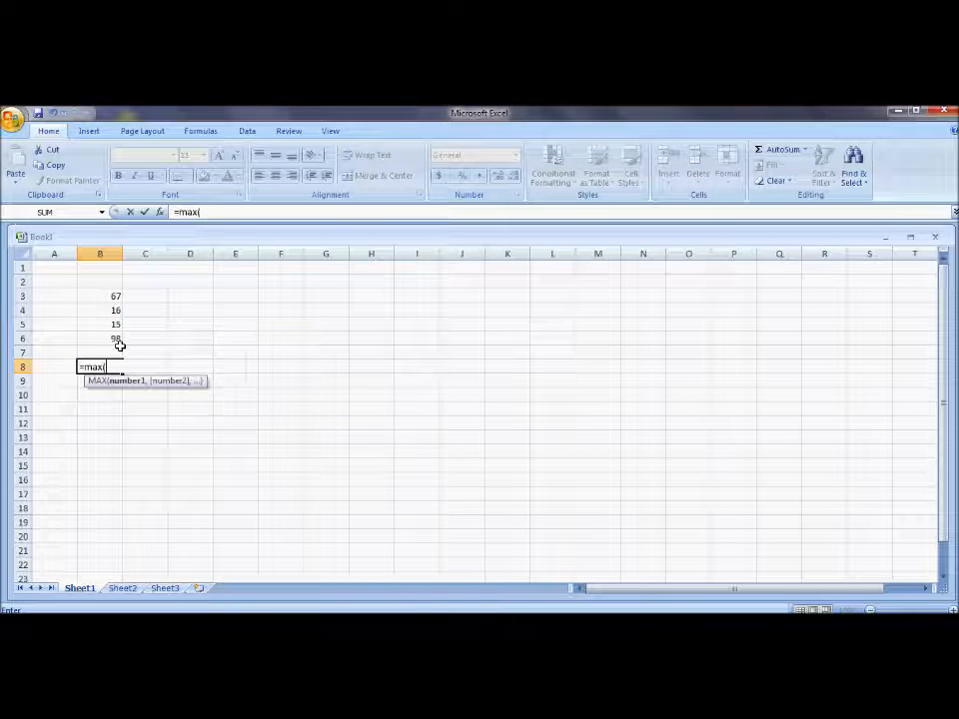
left_click_drag(96, 296, 94, 340)
left_click(94, 353)
left_click_drag(98, 296, 94, 336)
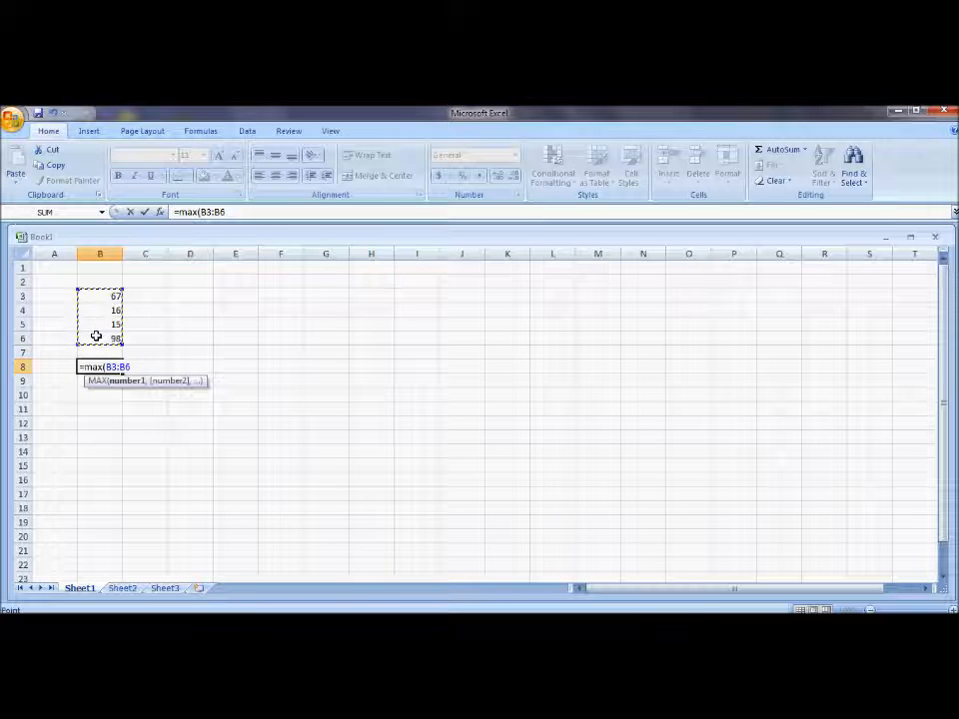
key("Return")
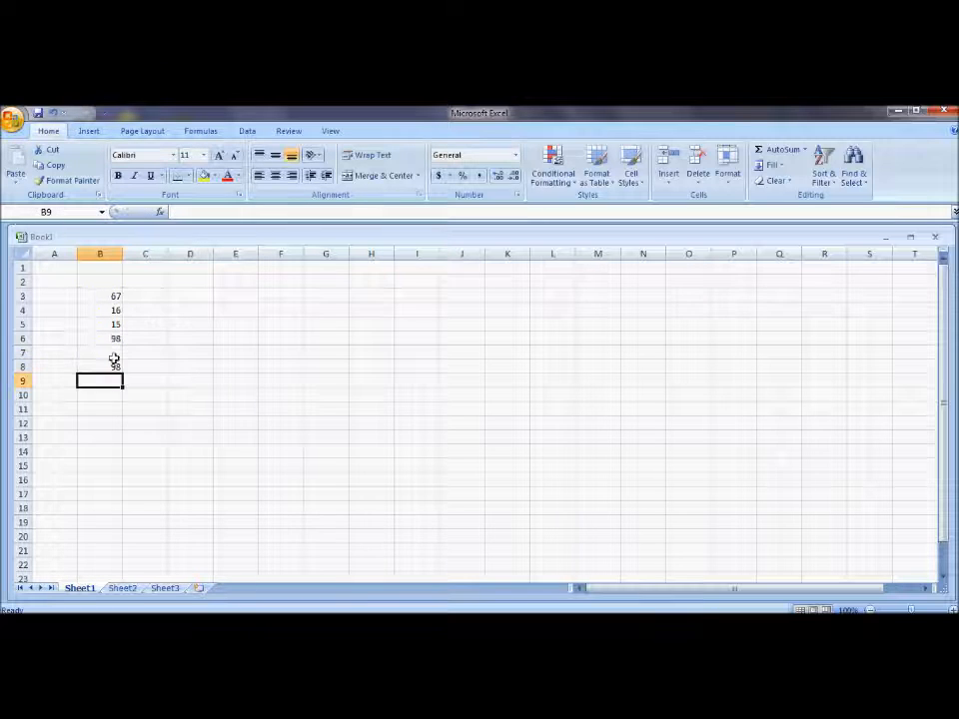
- Change cell B4 to 105 and display the MAX formula in cell B8
left_click(100, 311)
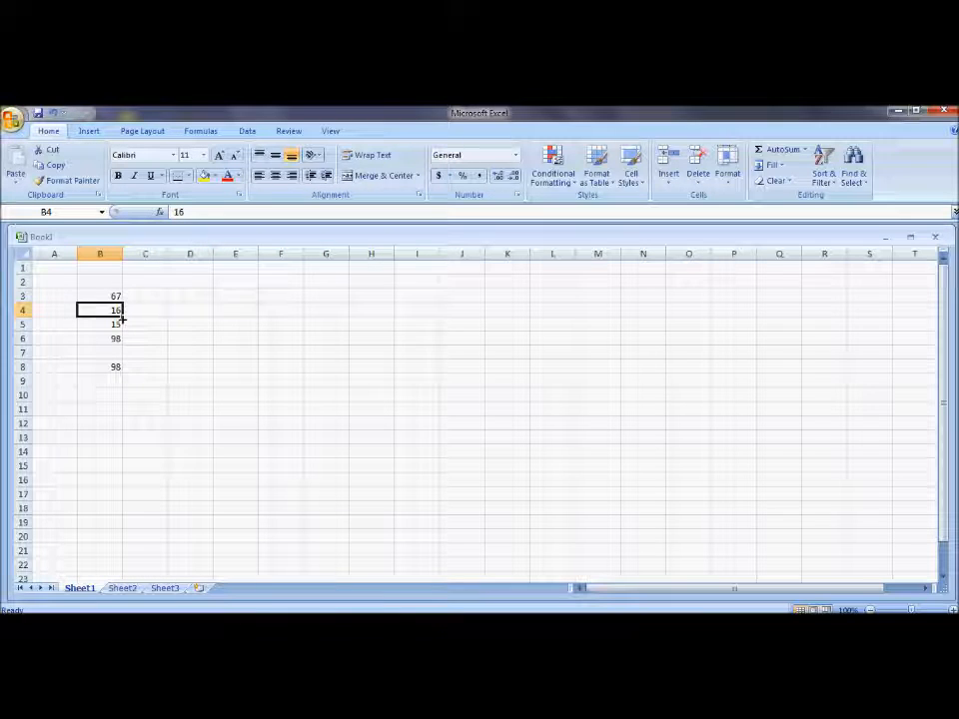
type("105")
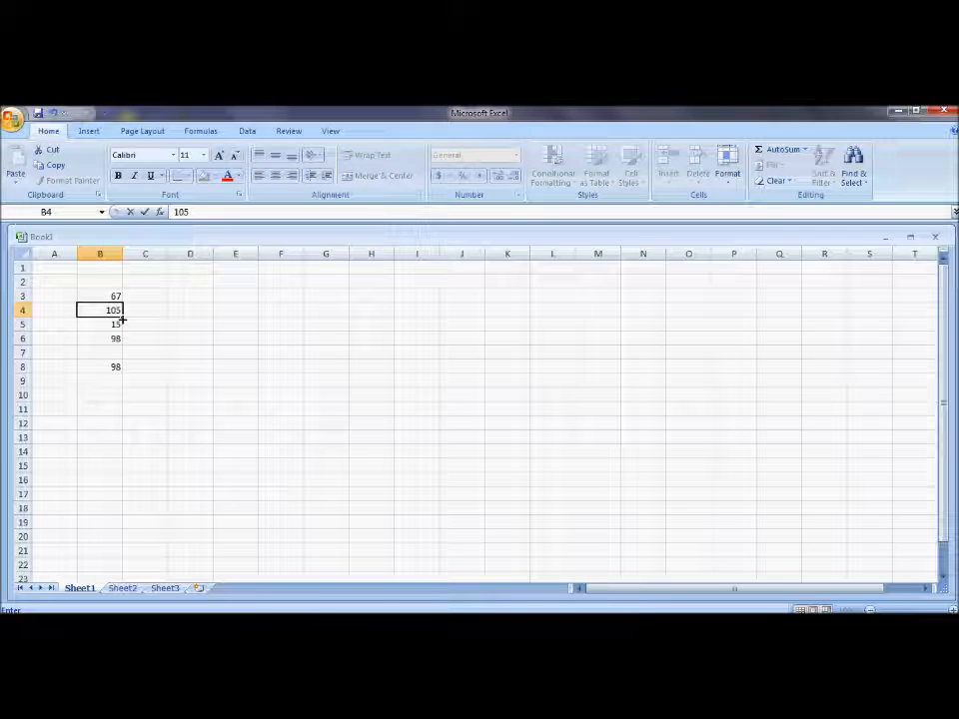
key("Return")
left_click(115, 367)
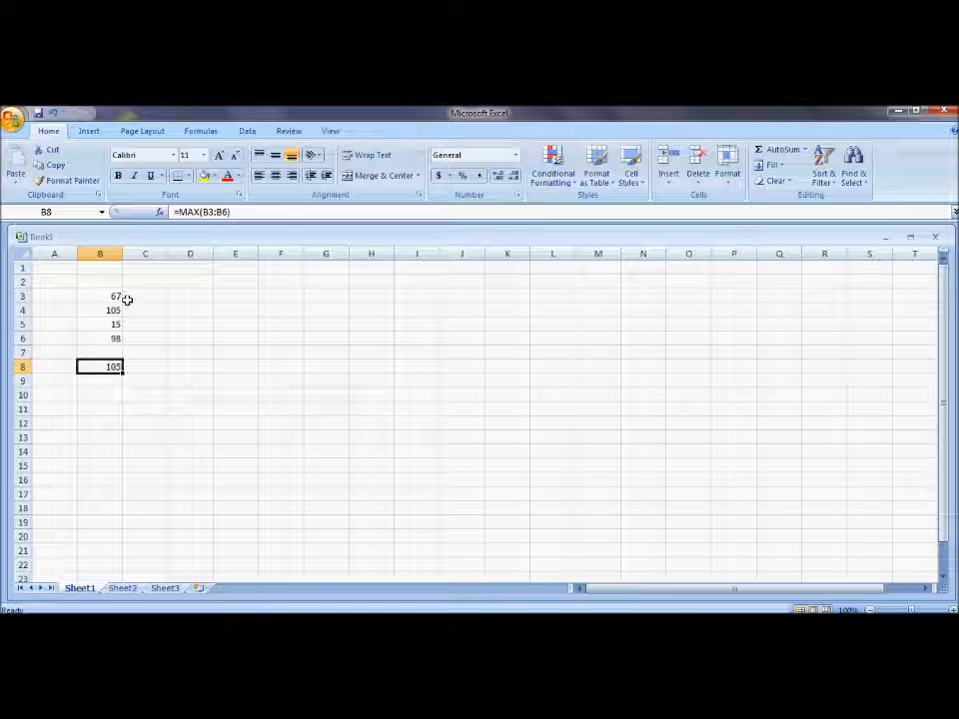
left_click_drag(105, 299, 103, 341)
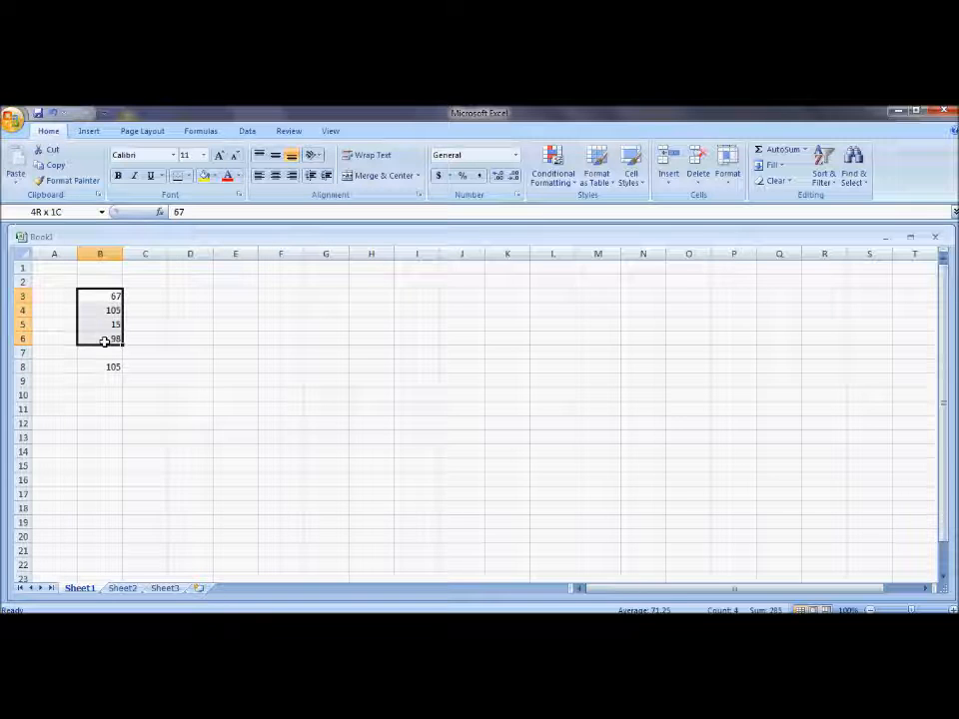
left_click_drag(107, 296, 150, 340)
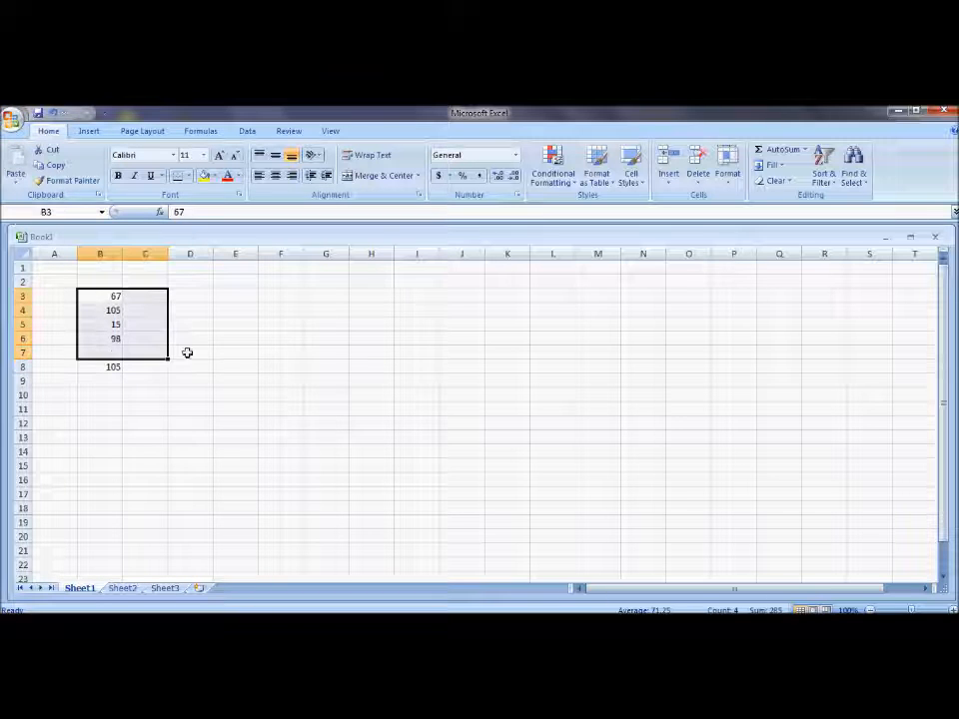
left_click(158, 291)
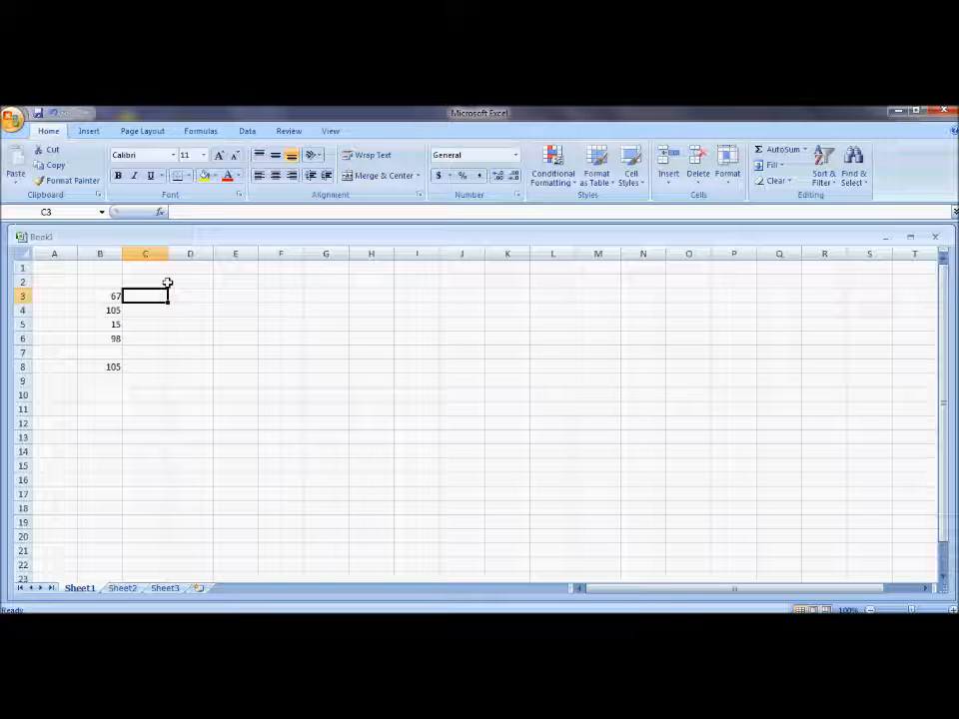
- Start a second column of numbers by entering 50, 55 and 60 in cells D2 to D4
left_click(185, 281)
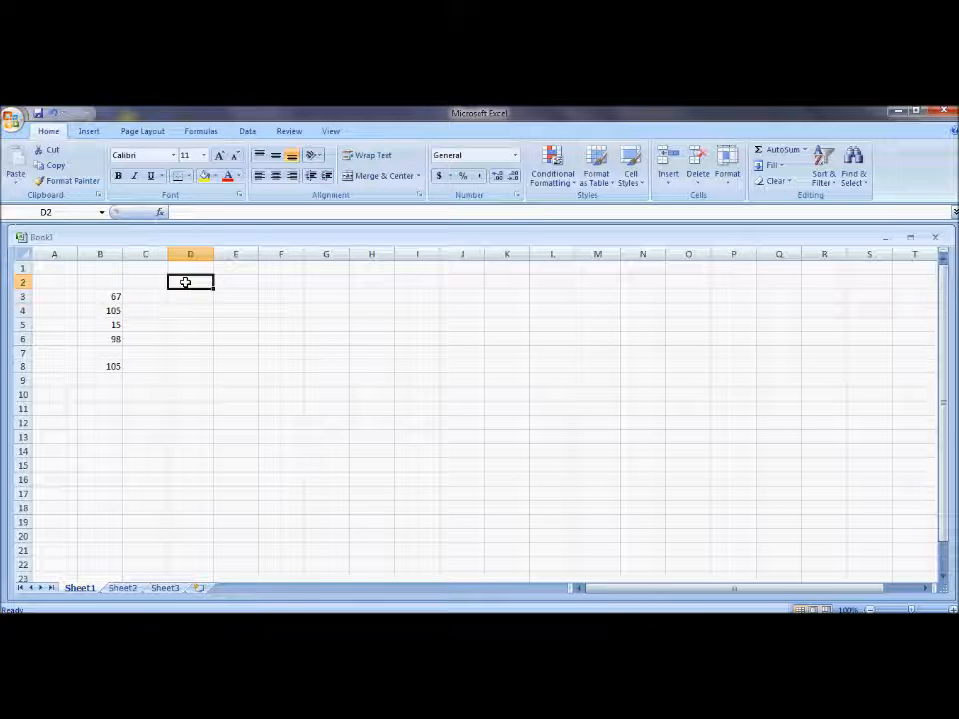
left_click(198, 295)
left_click(186, 281)
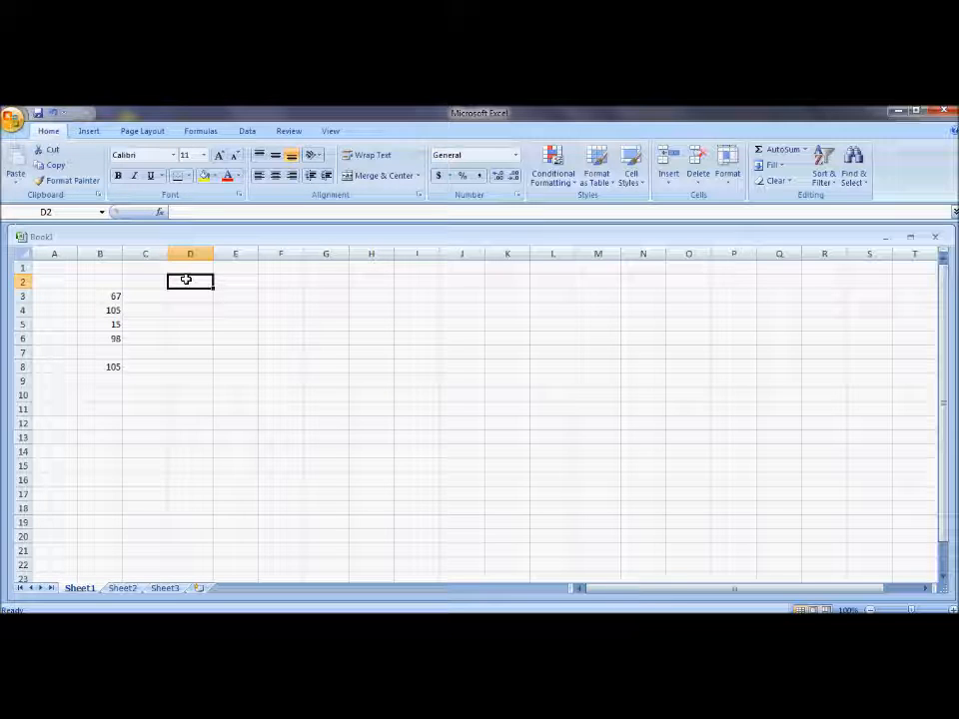
type("50")
key("Return")
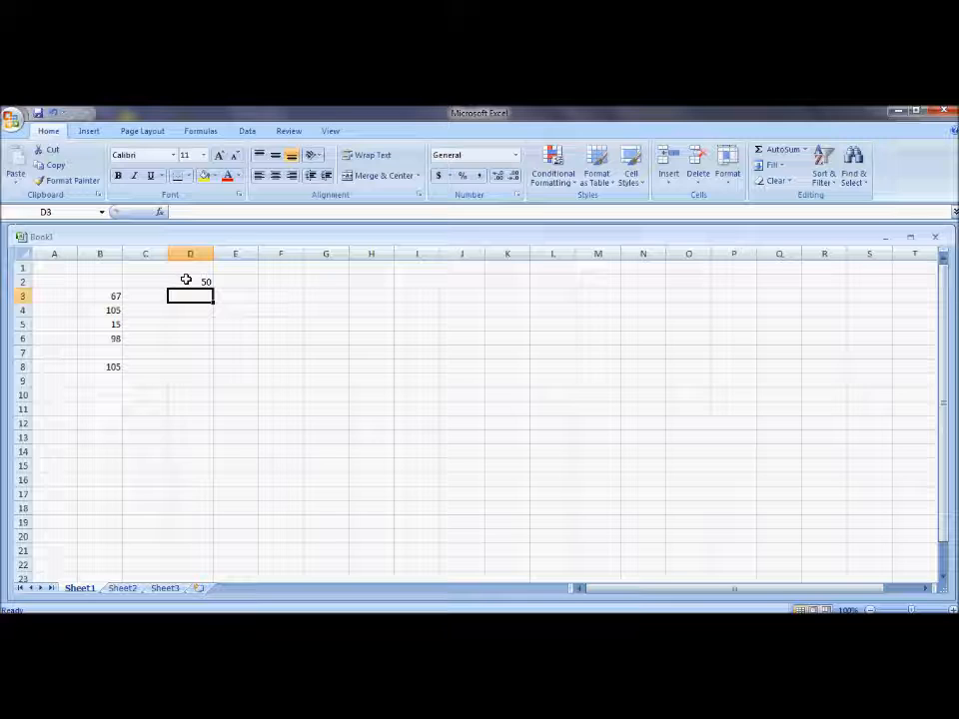
type("55")
key("Return")
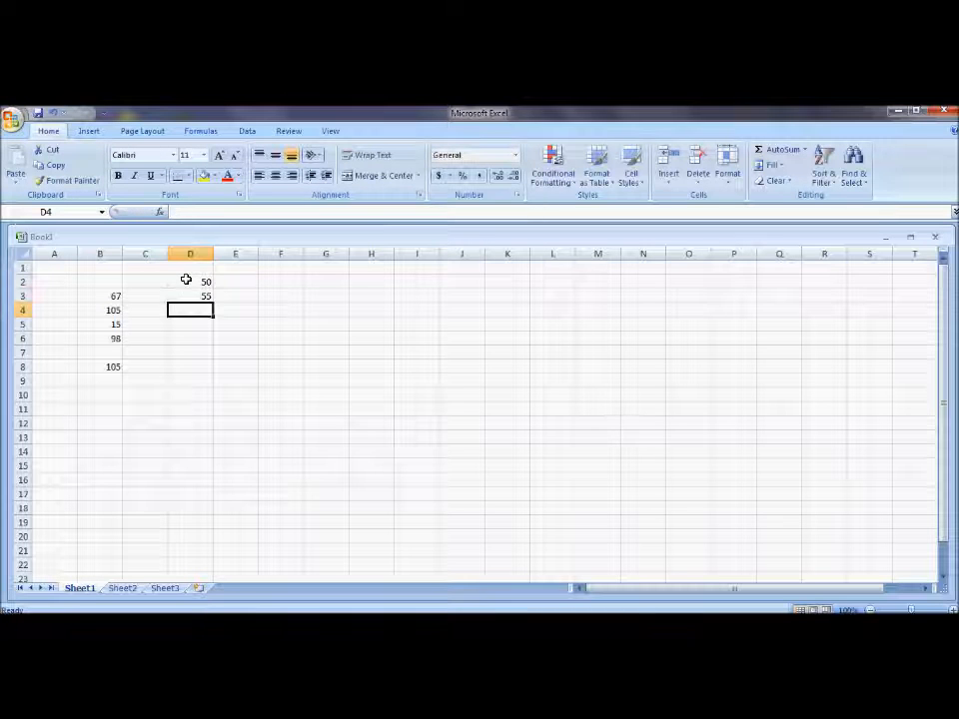
type("60")
key("Return")
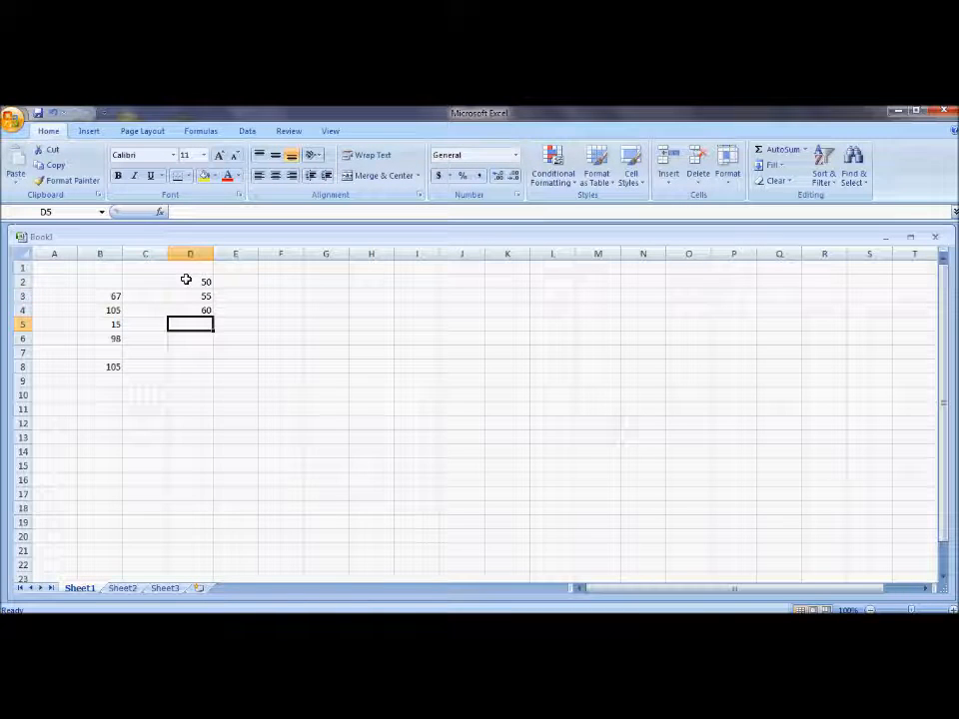
- Enter 65 in cell D5 and the weekday name Monday in cell E2
type("65")
key("Tab")
key("Up")
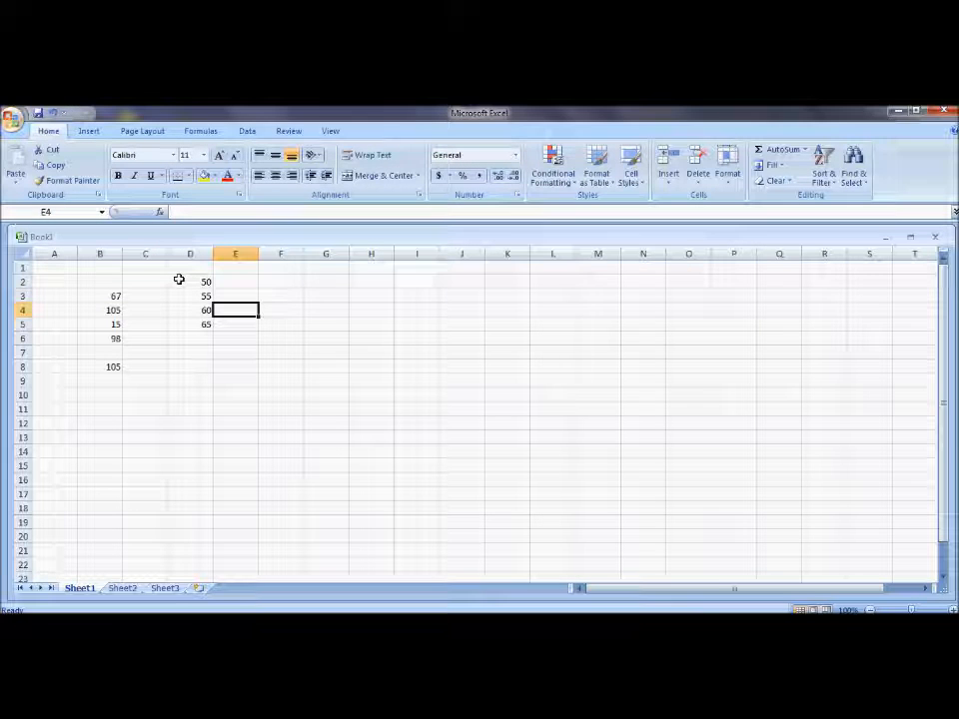
key("Up")
key("Up")
type("Monday")
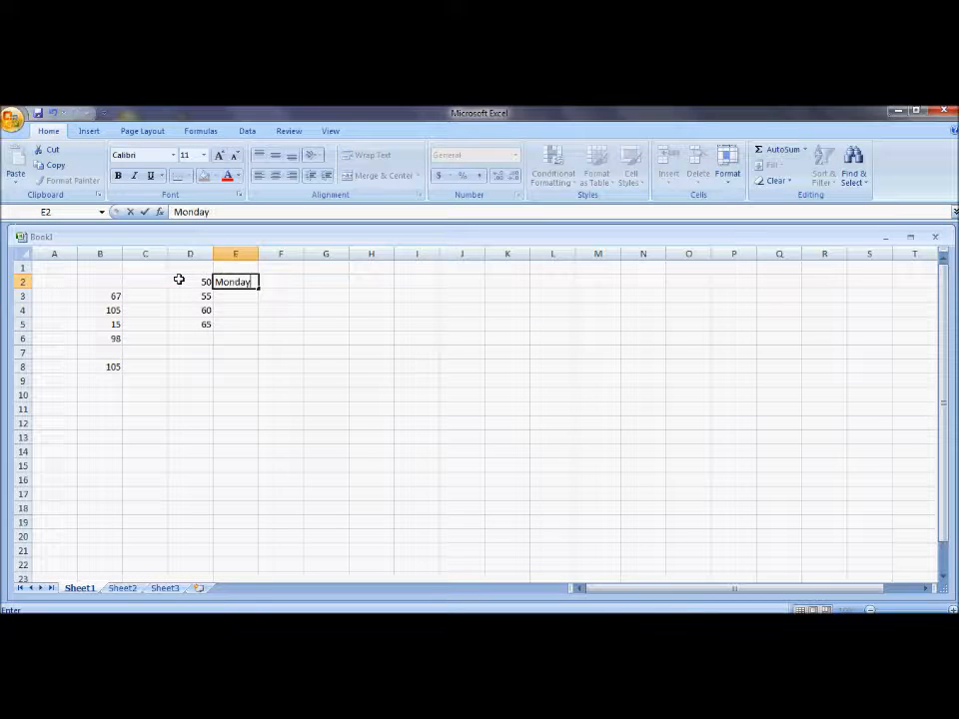
key("Return")
- Continue the weekday list with Tuesday, Wednesday and Thursday in cells E3 to E5
type("Tuesday")
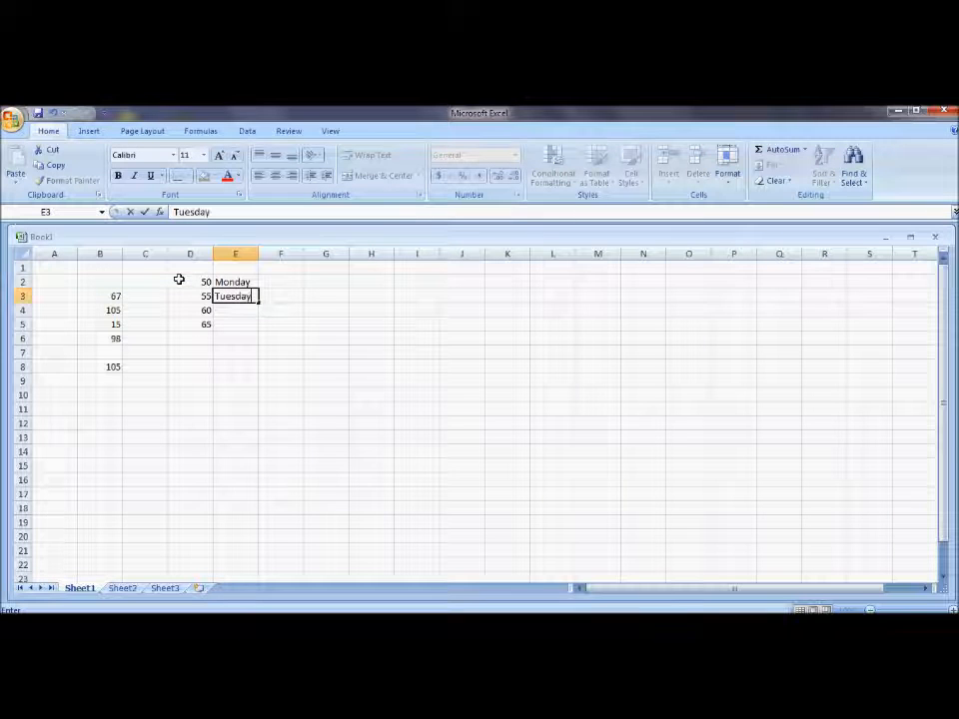
key("Return")
type("Wednesday")
key("Return")
type("Thurs")
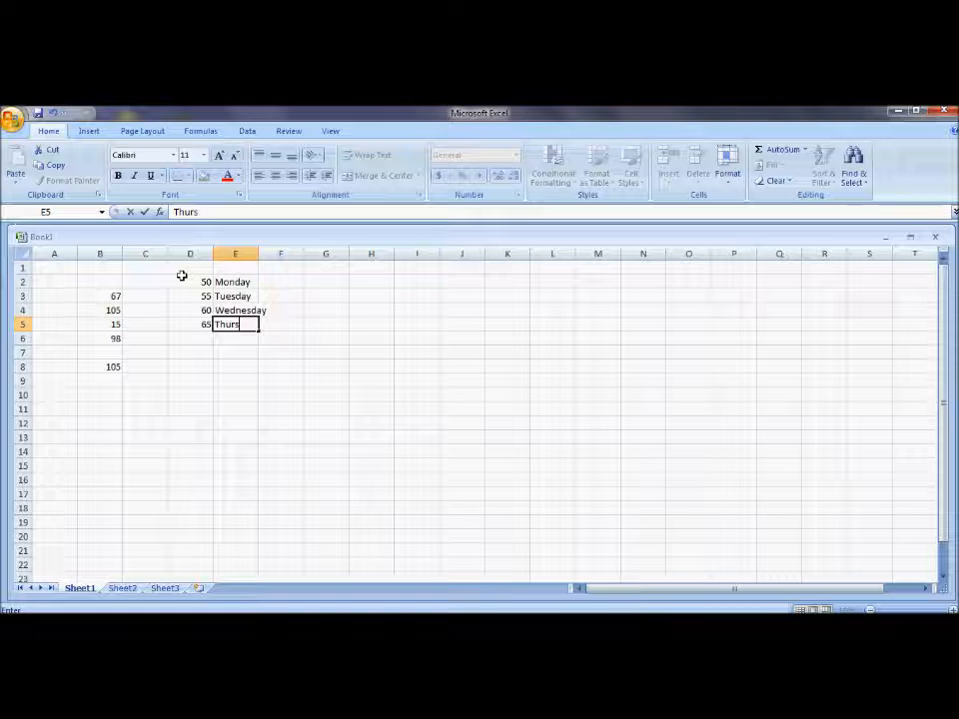
type("day")
key("Return")
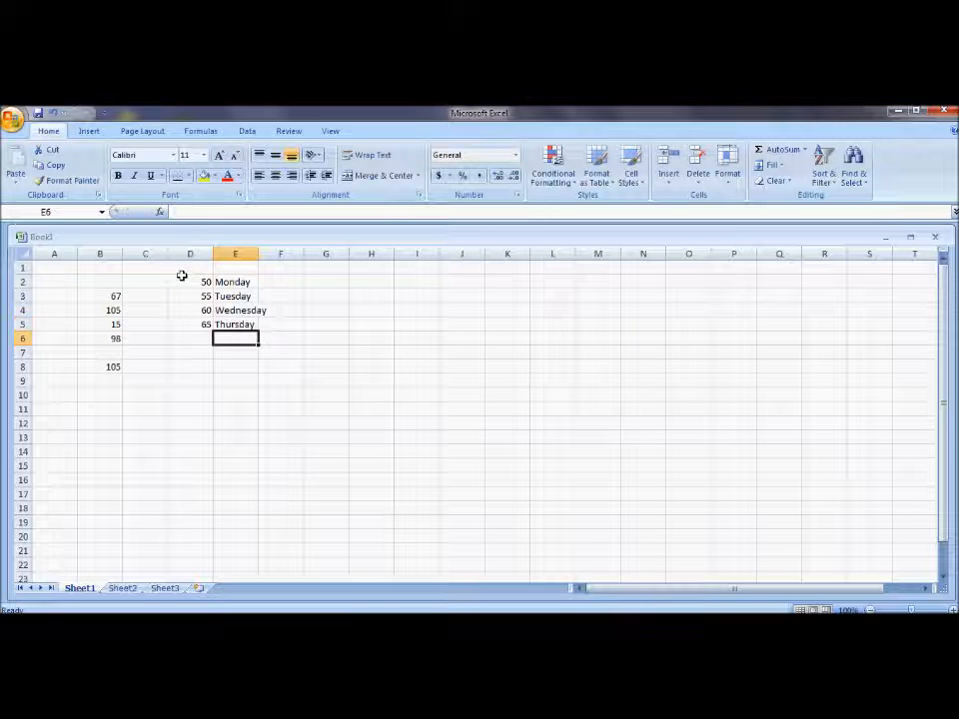
- Extend the number series in column D and the weekday series in column E down to row 17, and autofit column E
left_click(200, 282)
left_click_drag(199, 283, 207, 497)
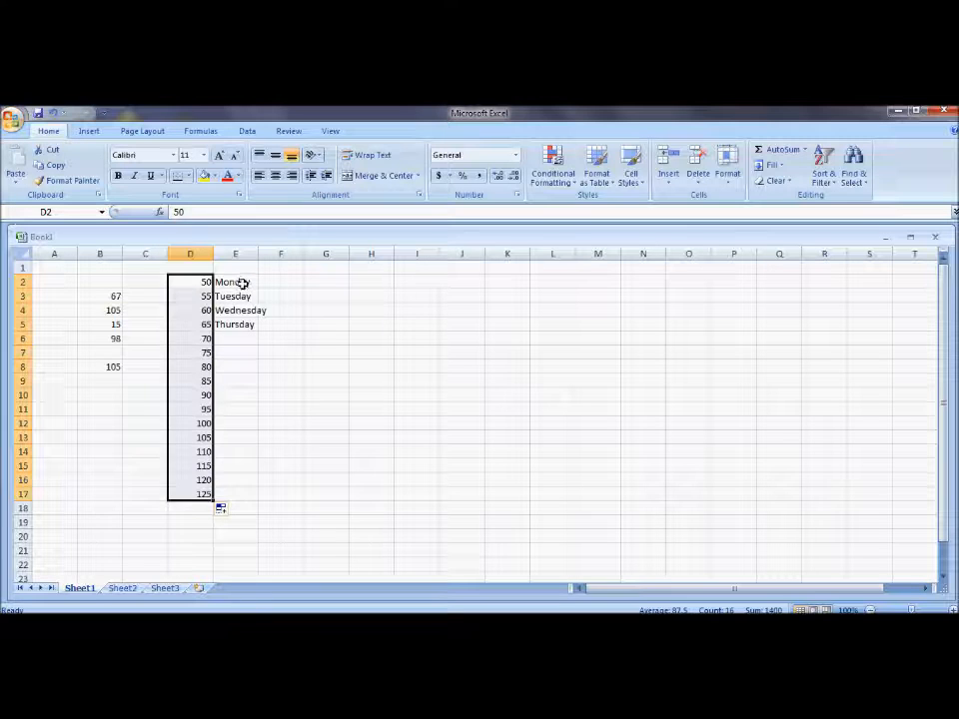
left_click_drag(243, 283, 258, 497)
left_click(310, 311)
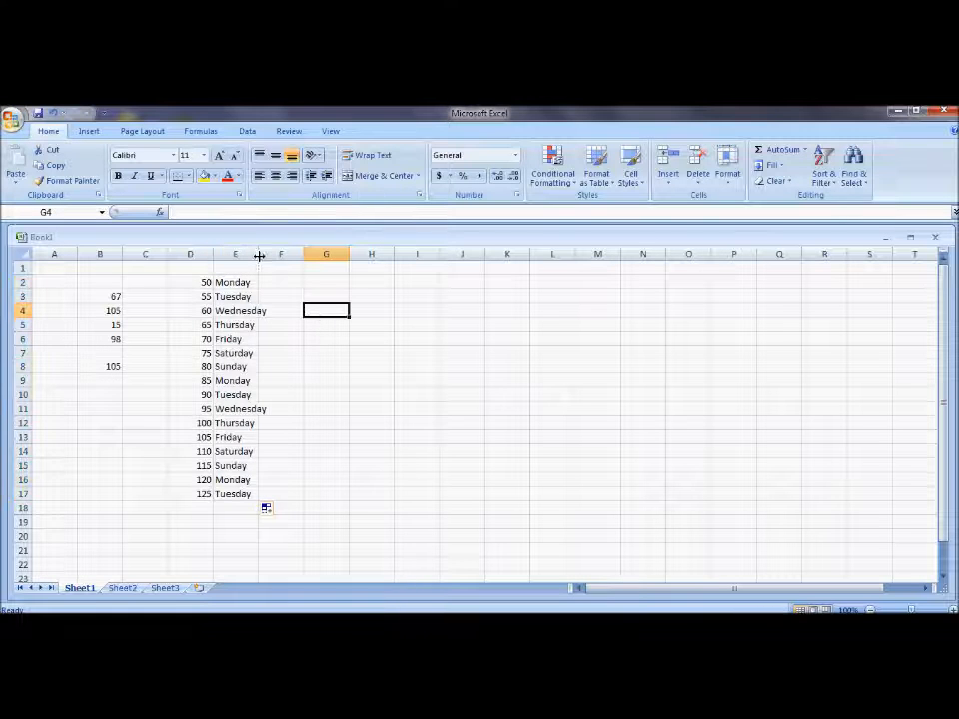
double_click(259, 256)
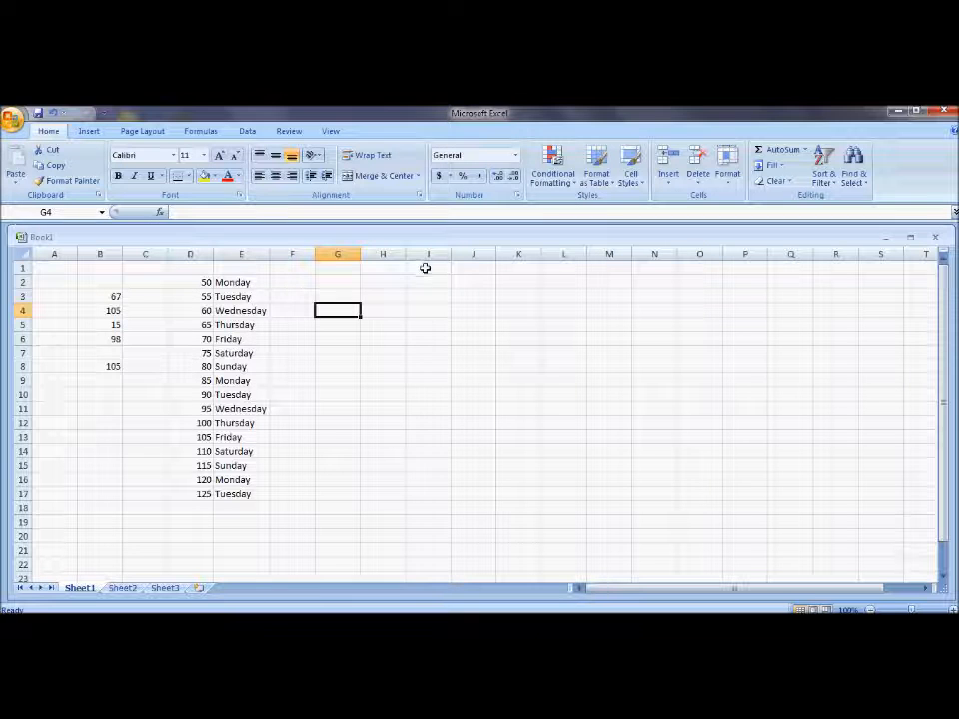
- Enter 2 and 4 in cells G1 and G2, and extend the series down to cell G8
left_click(344, 267)
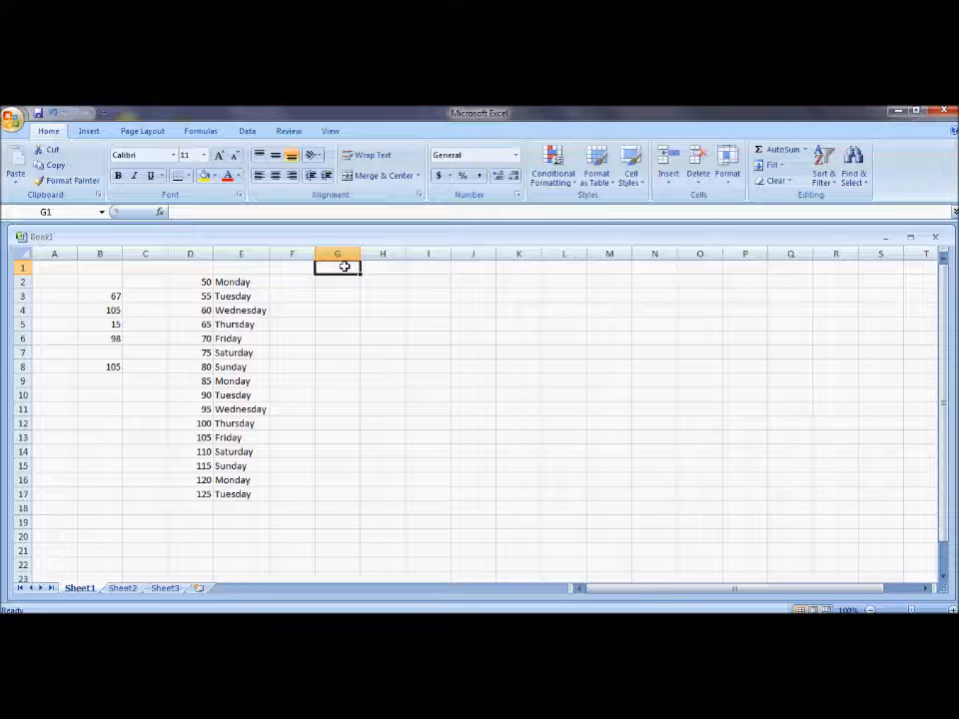
type("2")
key("Return")
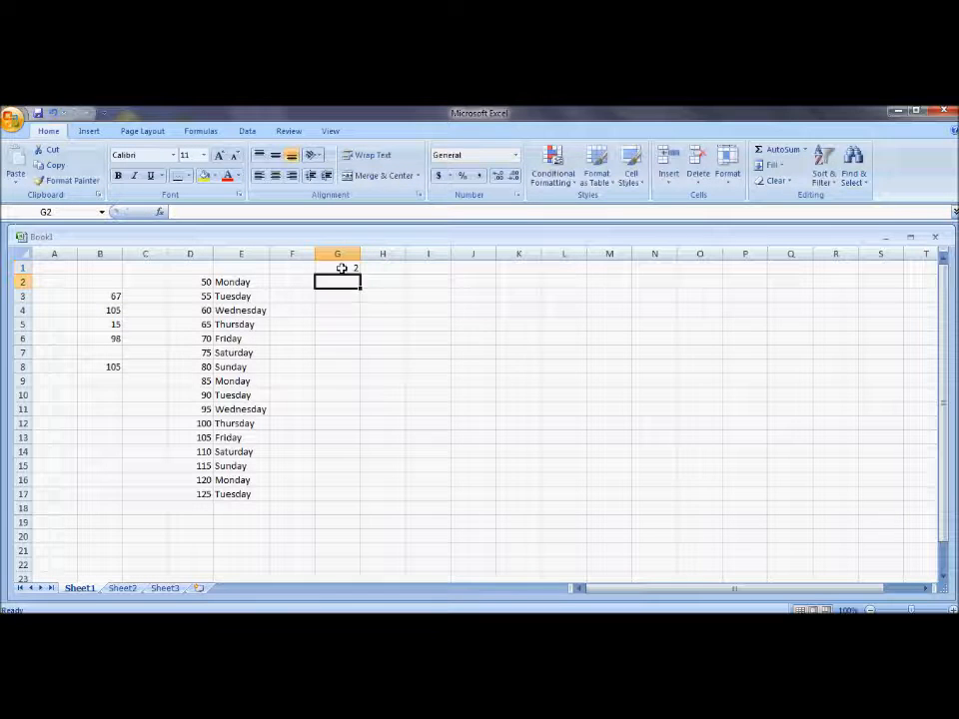
type("3")
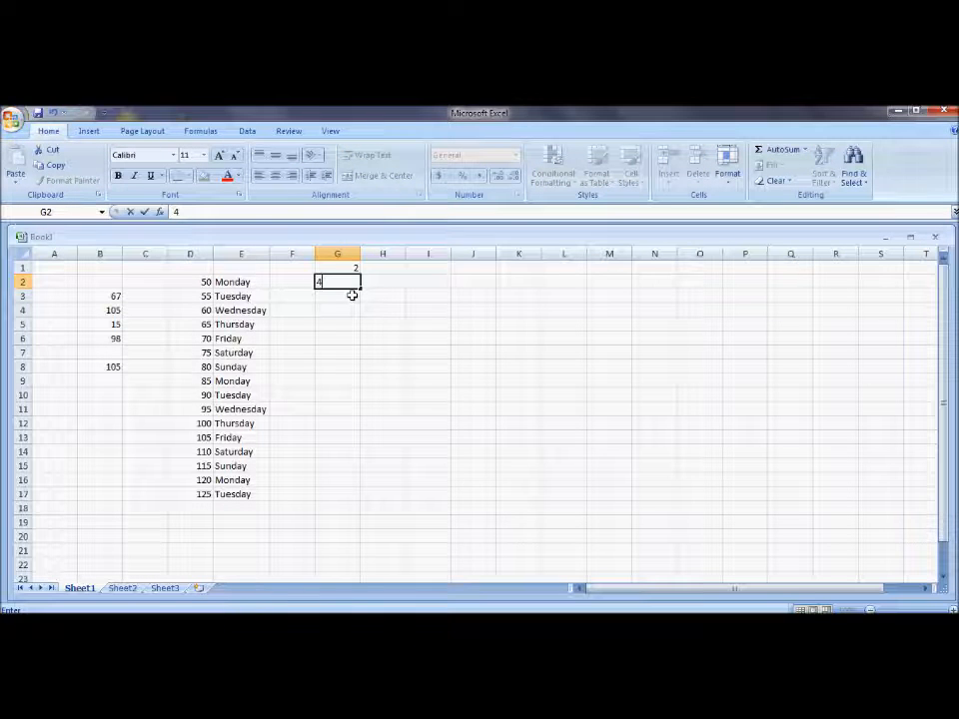
key("Return")
left_click_drag(345, 272, 343, 284)
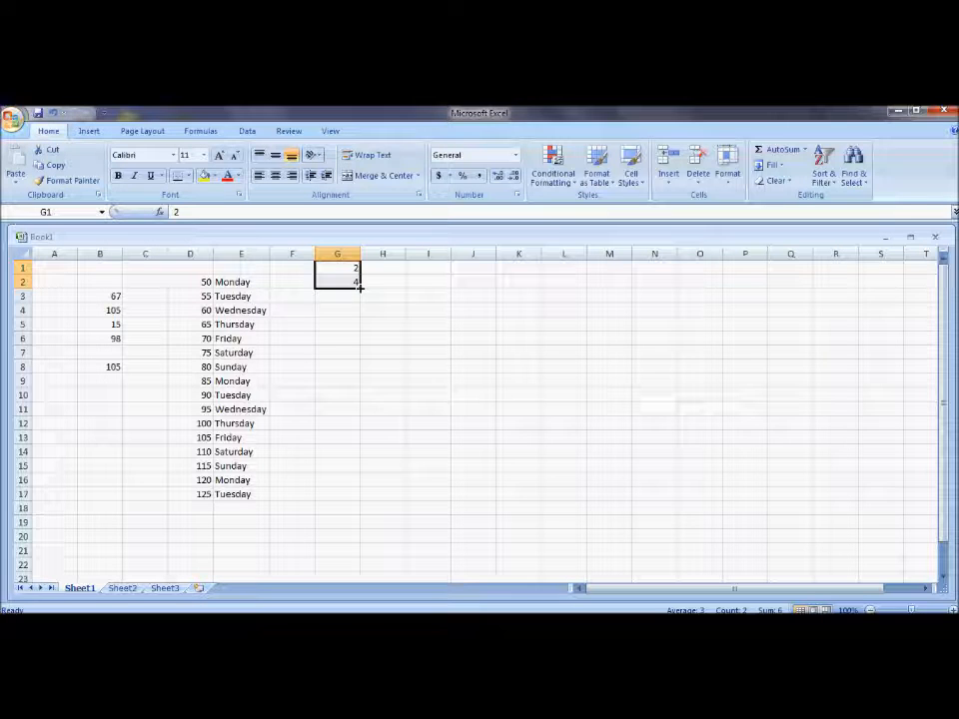
left_click_drag(361, 288, 356, 372)
- Enter Monday and Tuesday in cells H1 and H2, and extend the weekday series down to cell H8
left_click(390, 272)
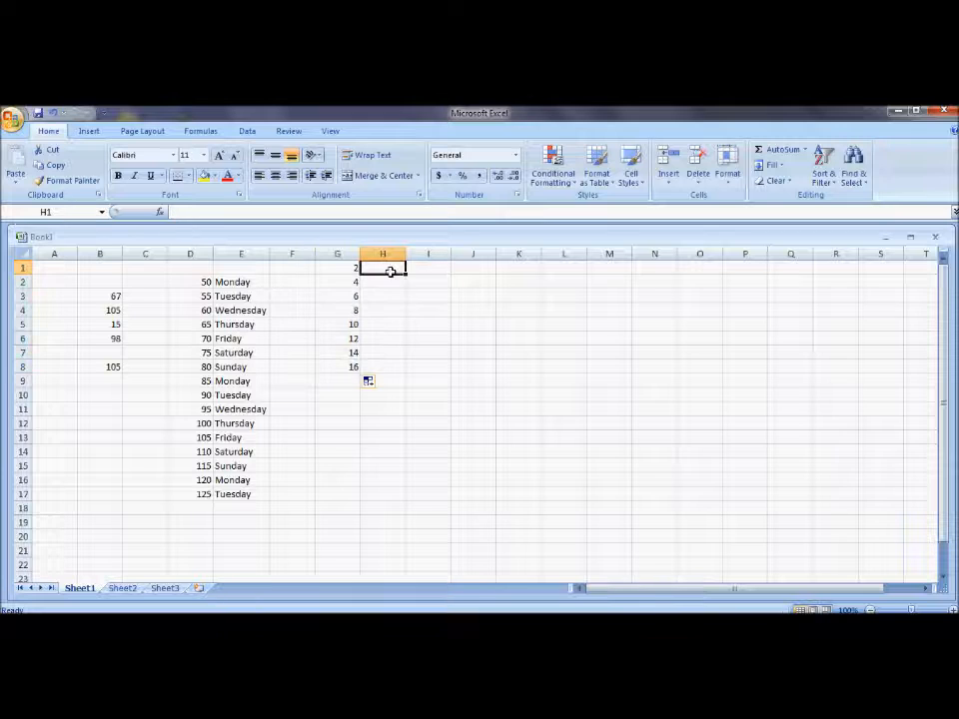
type("Mon")
key("Return")
type("Tuesday")
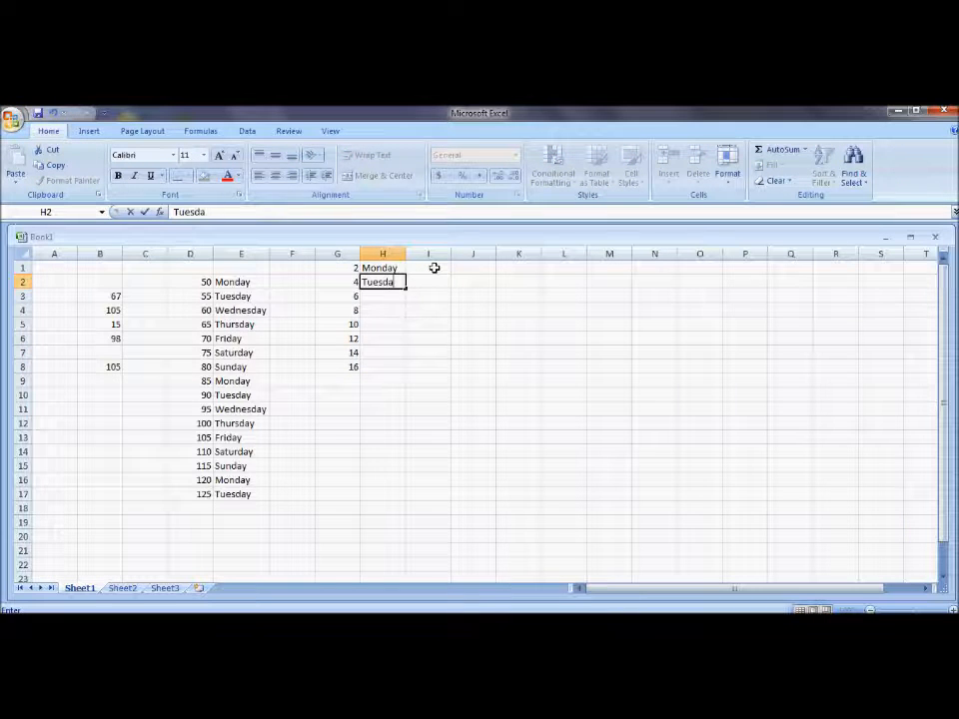
key("Return")
left_click_drag(392, 268, 406, 316)
left_click_drag(402, 359, 404, 372)
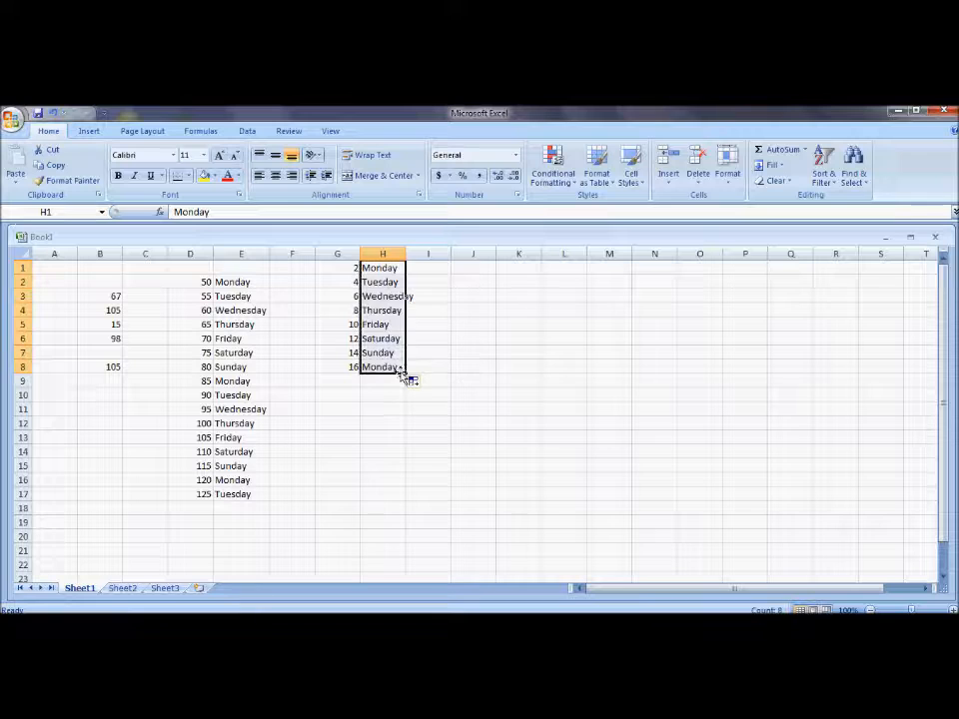
- Enter January and February in cells I1 and I2, and extend the month series down to December in cell I12
left_click(446, 283)
left_click(440, 267)
type("January")
key("Return")
type("Tebruary")
key("Return")
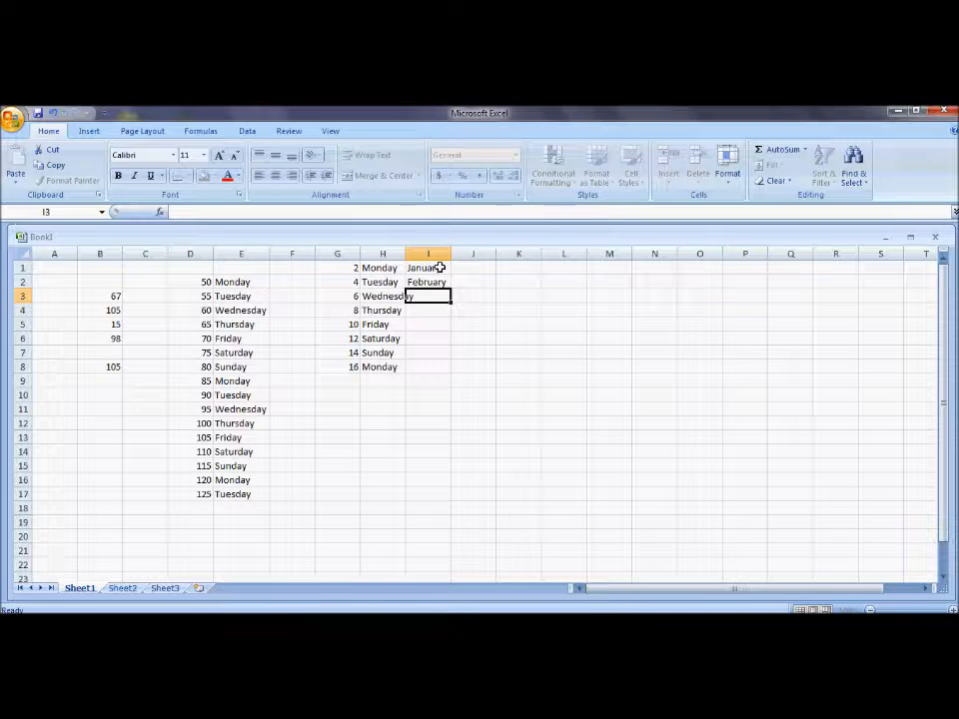
left_click_drag(438, 268, 447, 427)
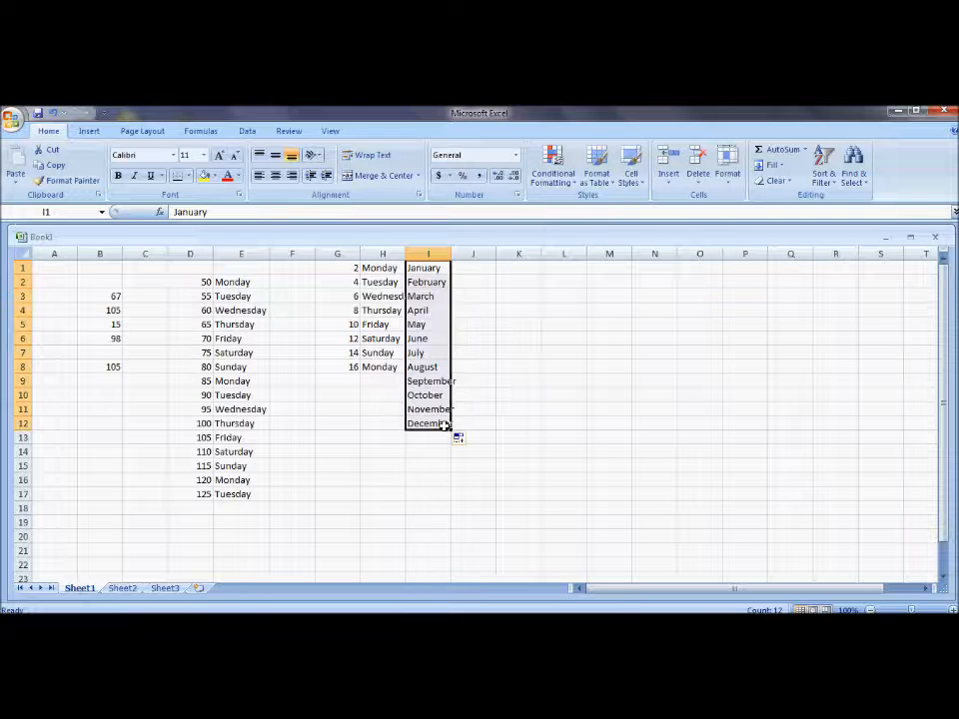
- Autofit the widths of columns I, H, G, D and B to their contents
double_click(449, 253)
double_click(404, 256)
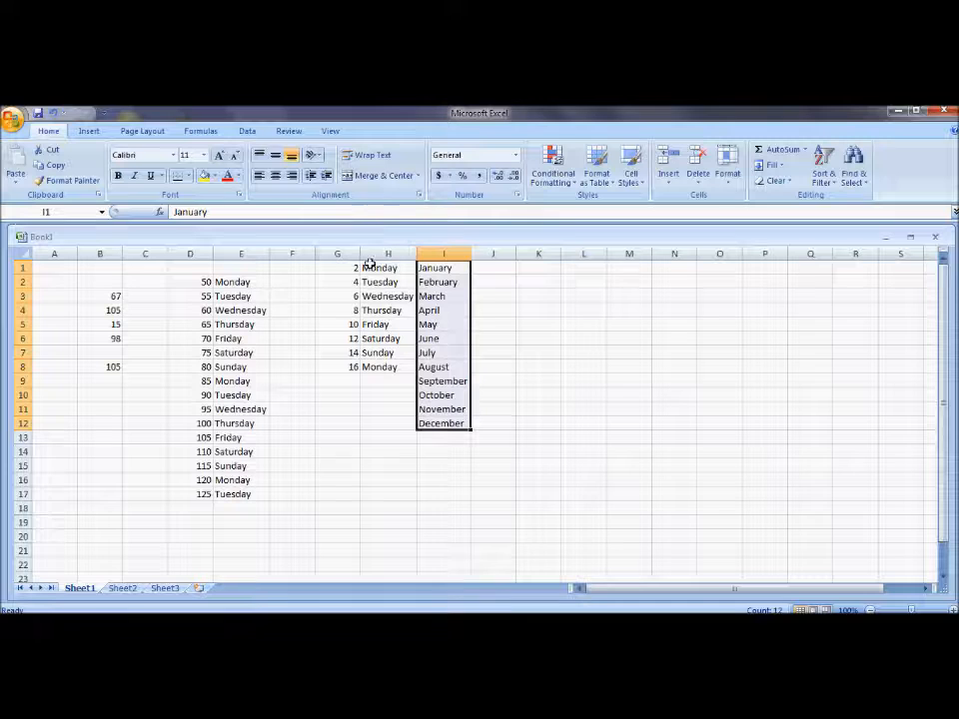
double_click(359, 253)
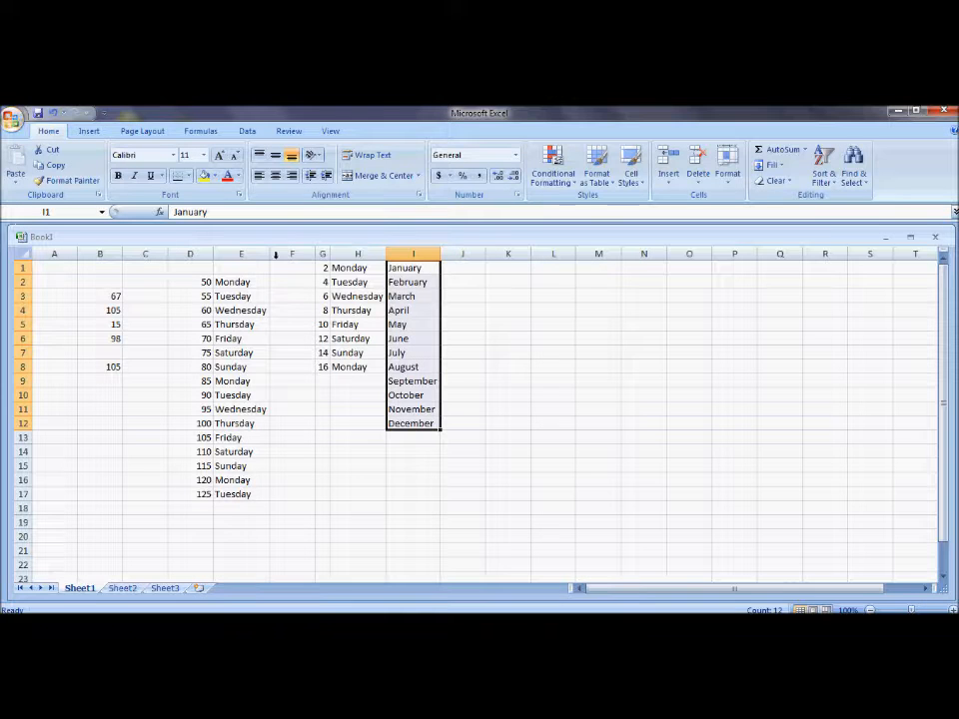
double_click(211, 254)
double_click(121, 254)
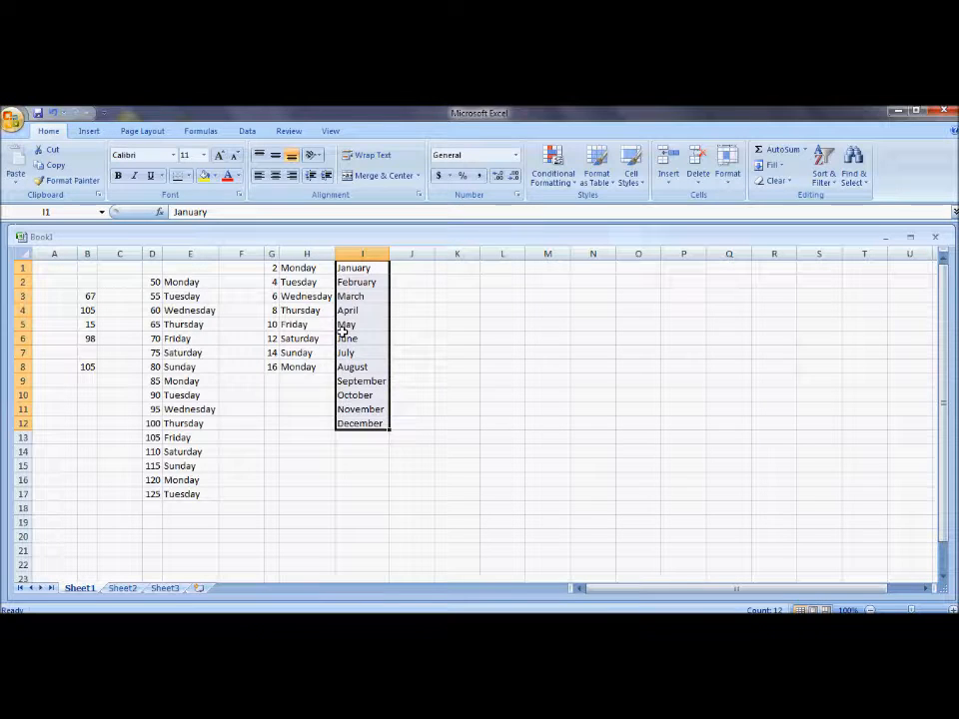
left_click(292, 354)
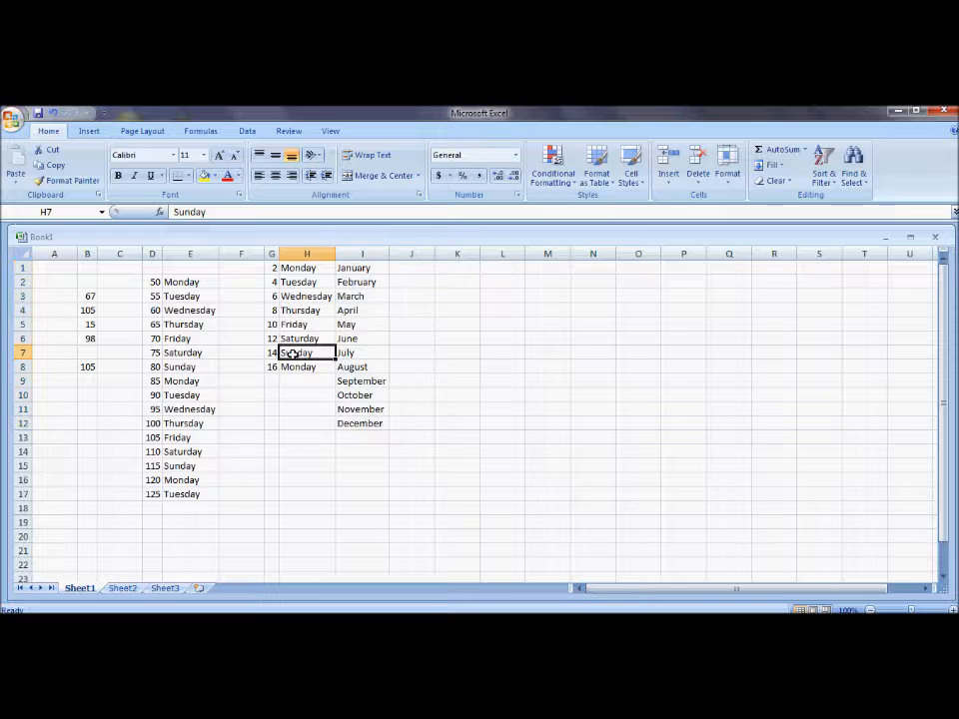
left_click(391, 384)
left_click(412, 310)
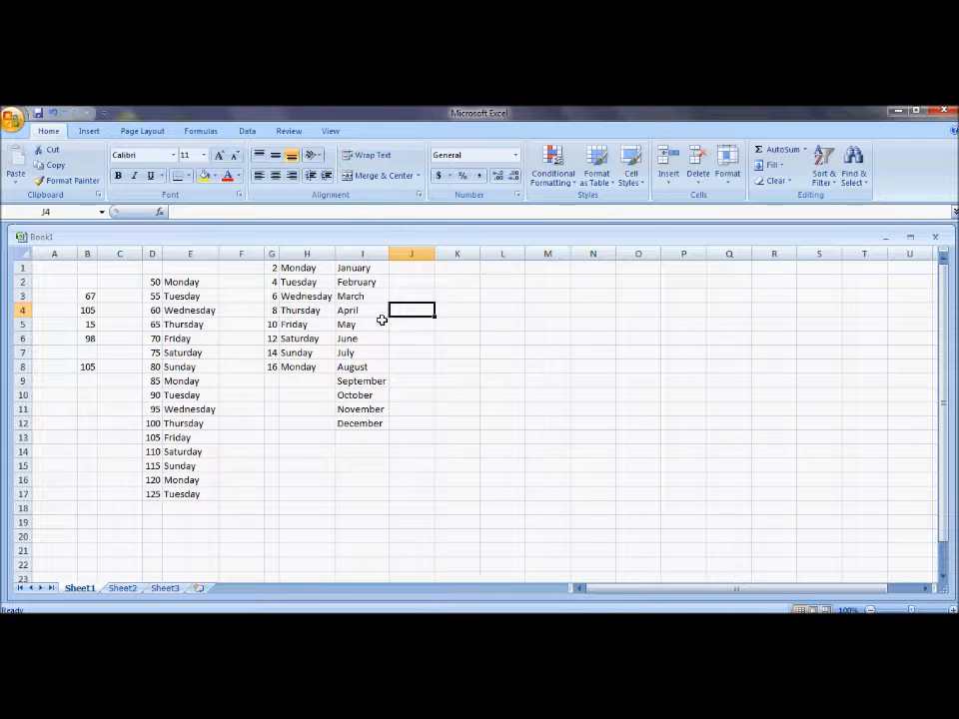